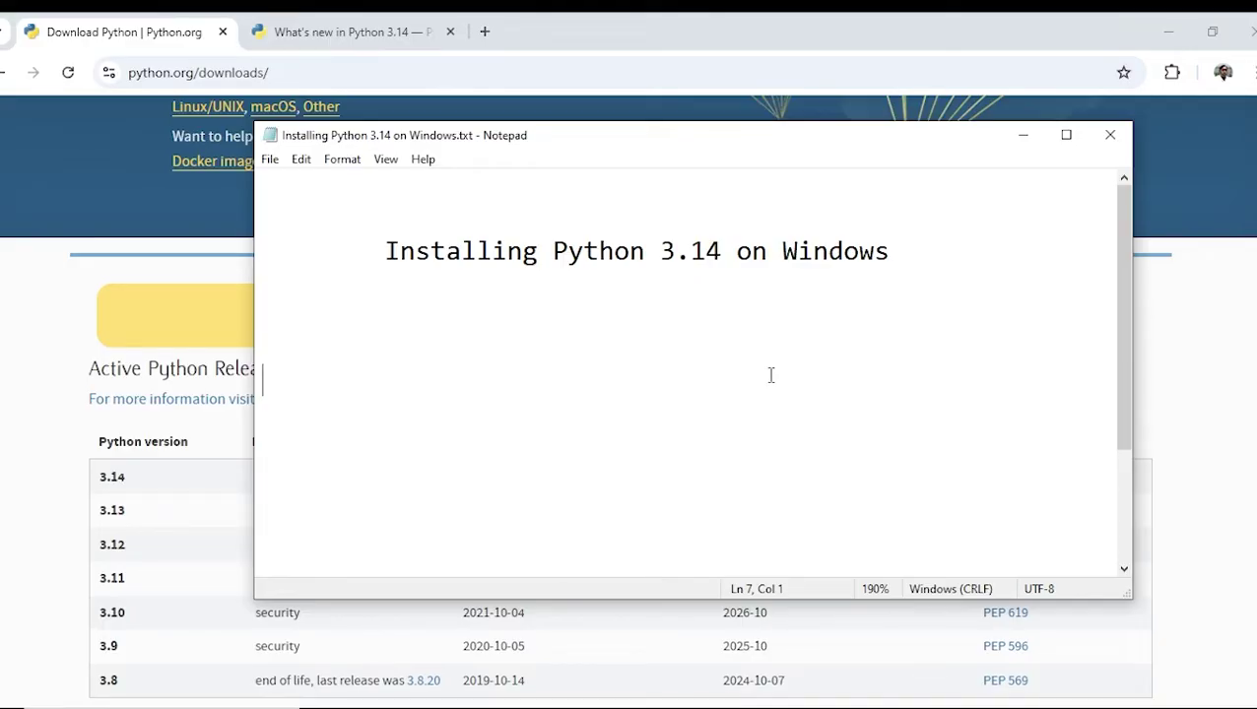
# Step: Reload the python.org downloads page and review its Windows download section and the list of active Python releases
pyautogui.click(1194, 396)
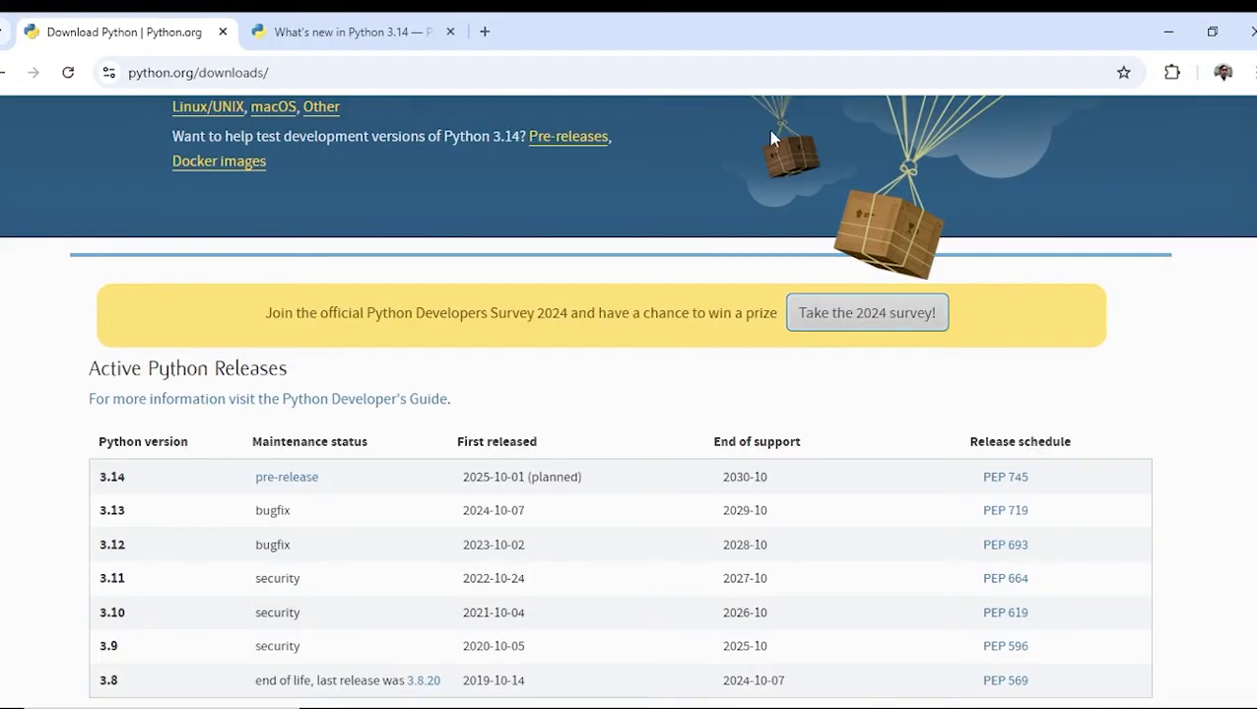
pyautogui.click(364, 69)
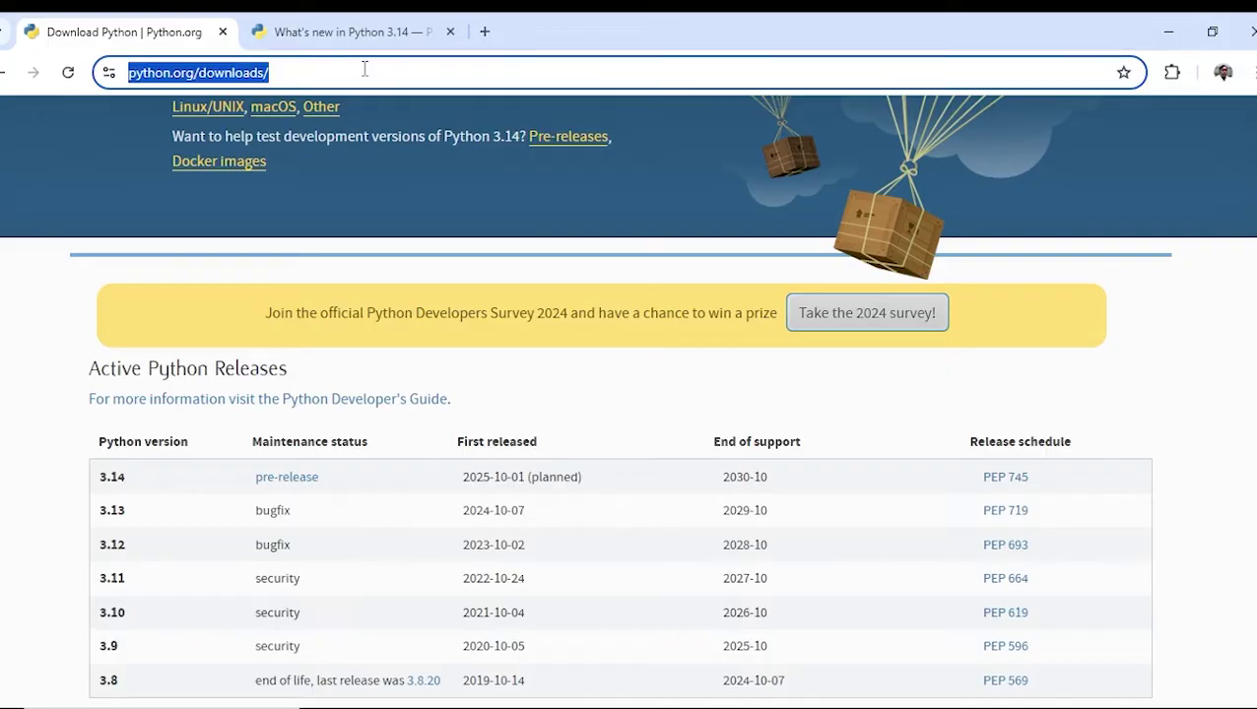
pyautogui.press('Return')
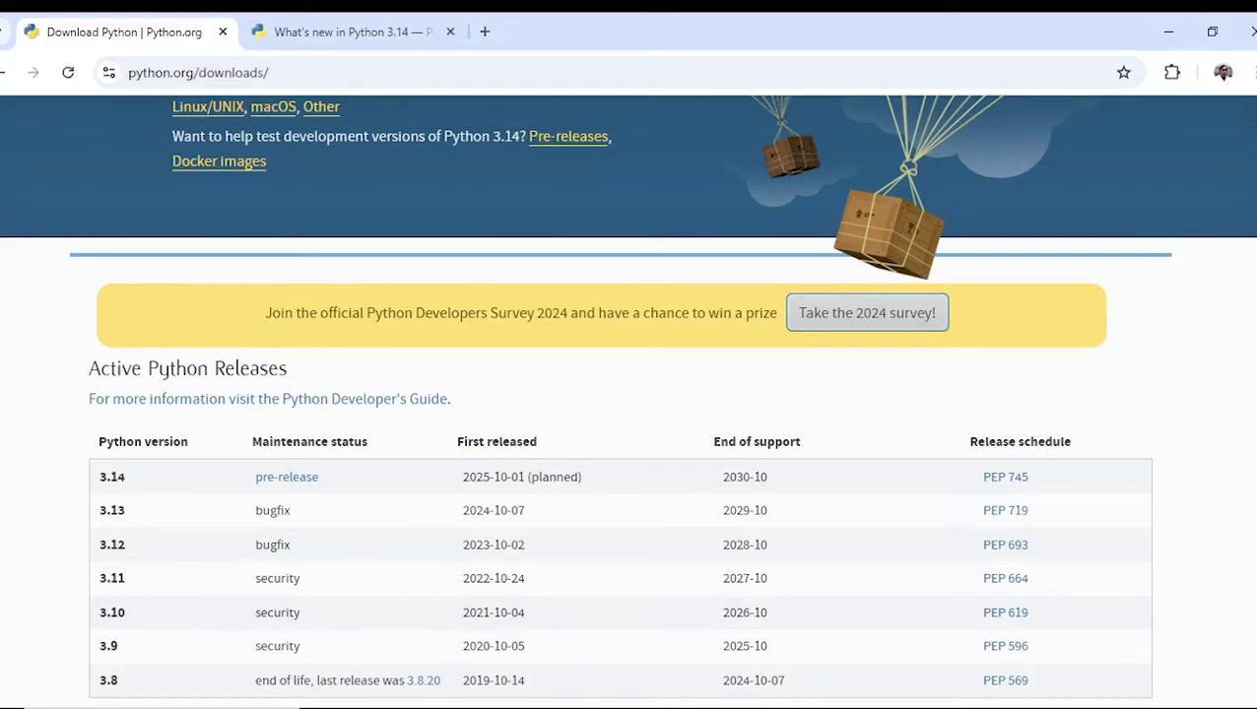
pyautogui.scroll(2, 628, 394)
pyautogui.scroll(-5, 629, 394)
pyautogui.scroll(6, 629, 394)
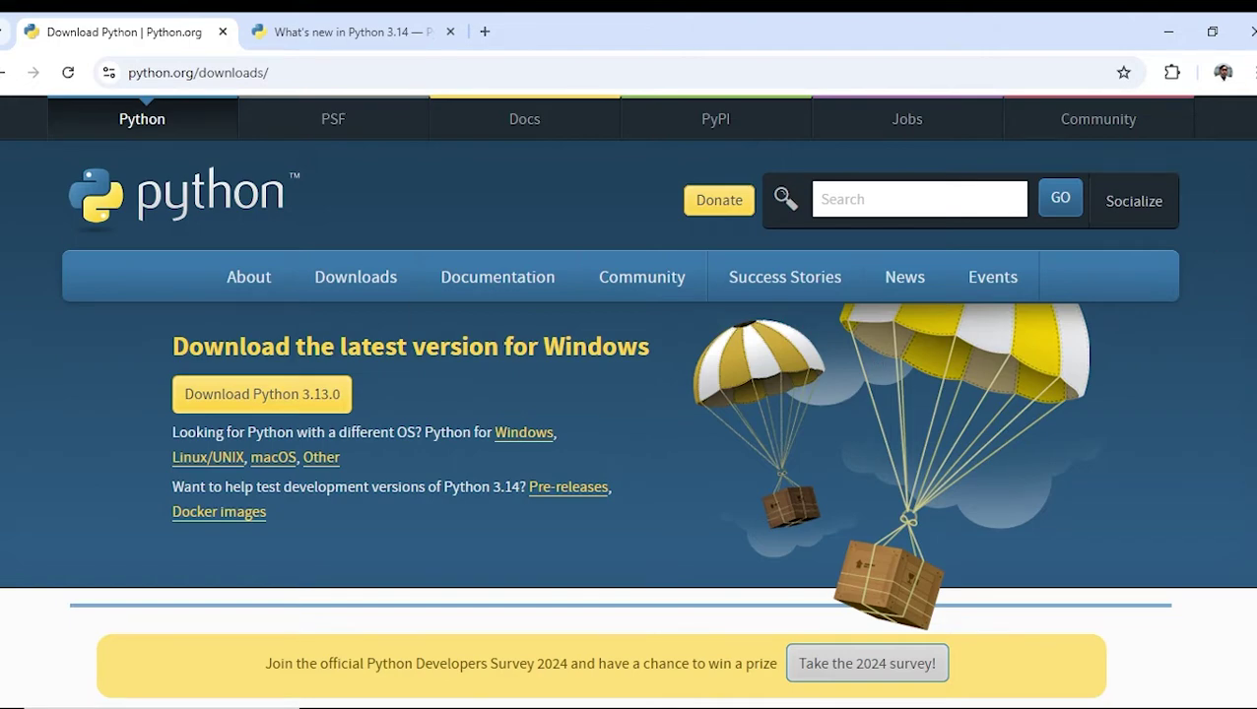
pyautogui.scroll(-5, 900, 376)
pyautogui.scroll(1, 900, 376)
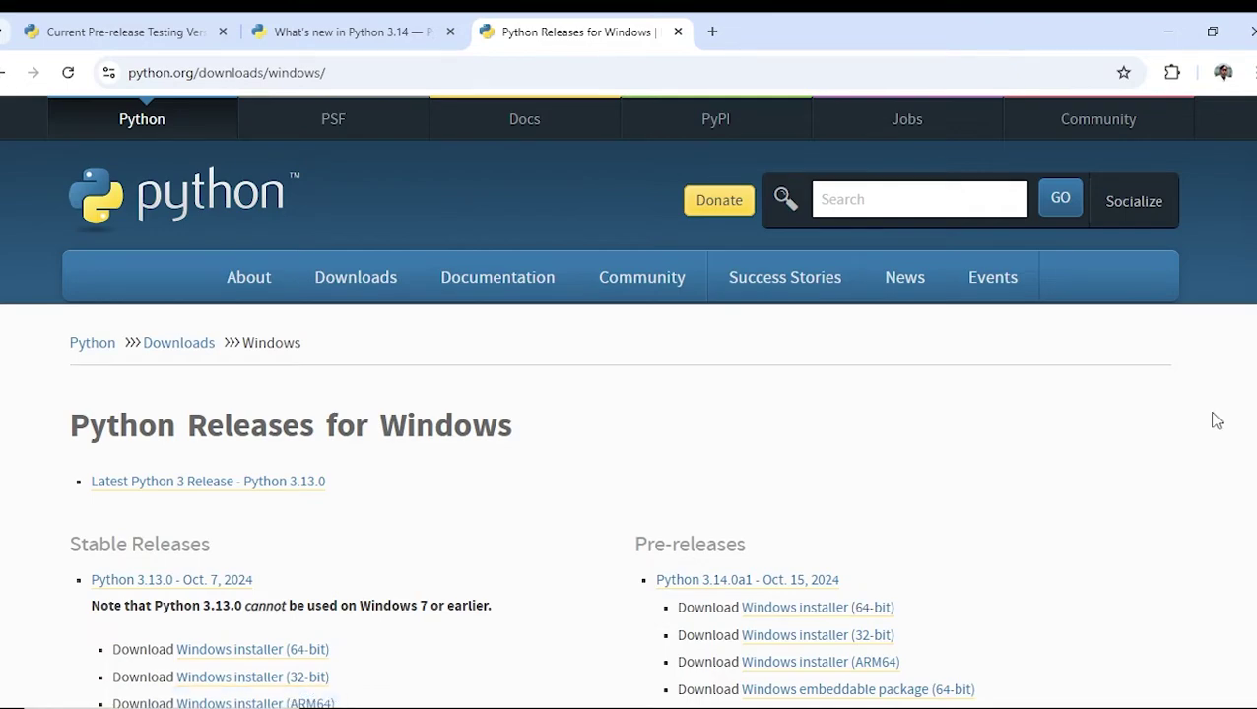
# Step: Download the 64-bit Windows installer for the Python 3.14.0a1 pre-release, allowing the site to download multiple files
pyautogui.scroll(-2, 1215, 421)
pyautogui.scroll(-1, 1214, 421)
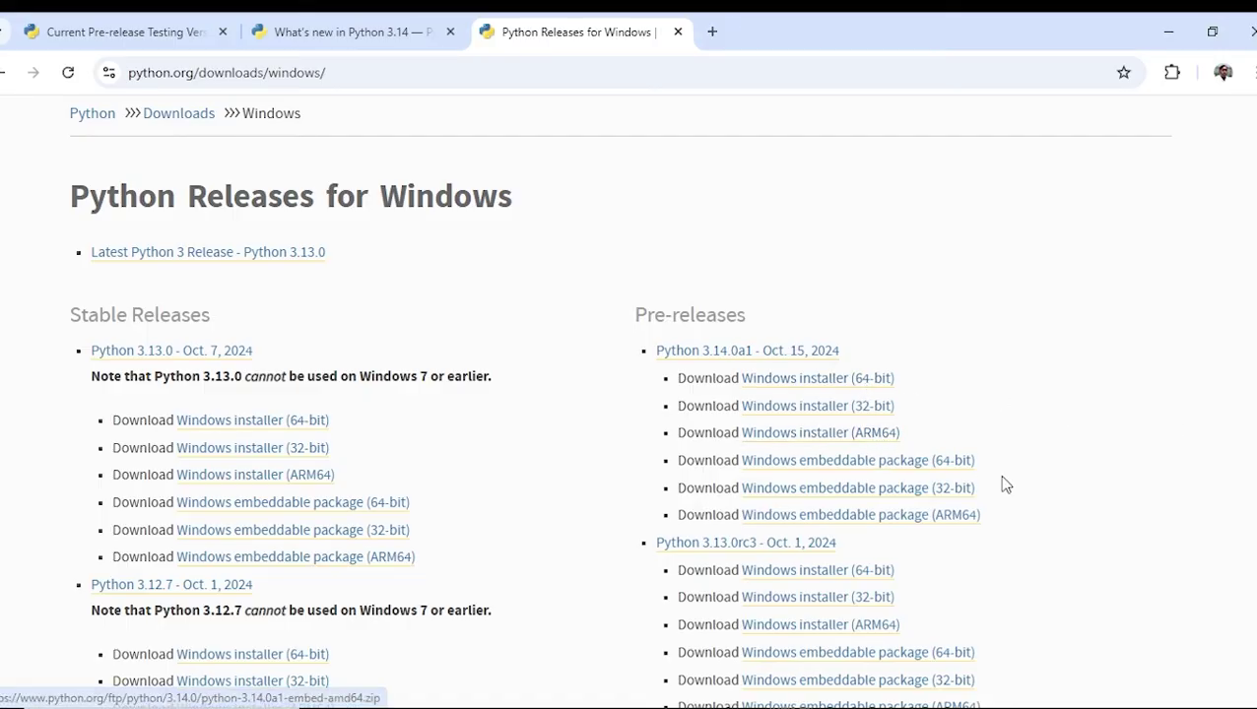
pyautogui.scroll(1, 1028, 435)
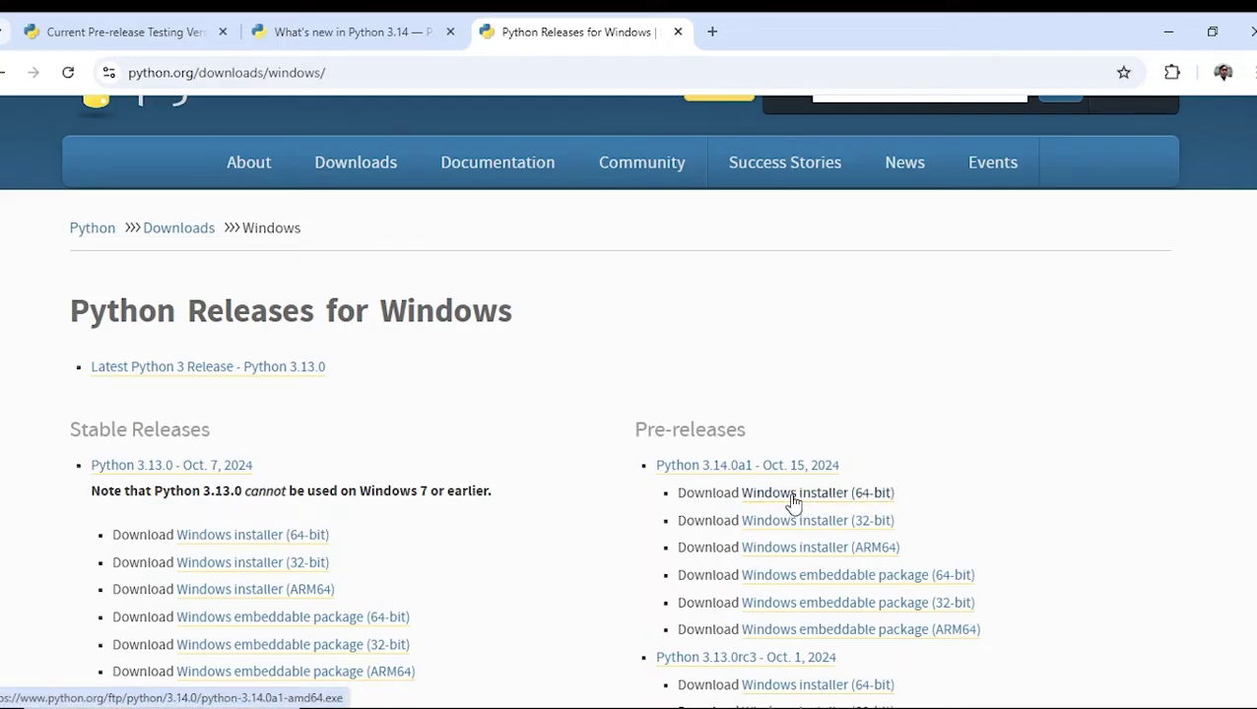
pyautogui.click(798, 501)
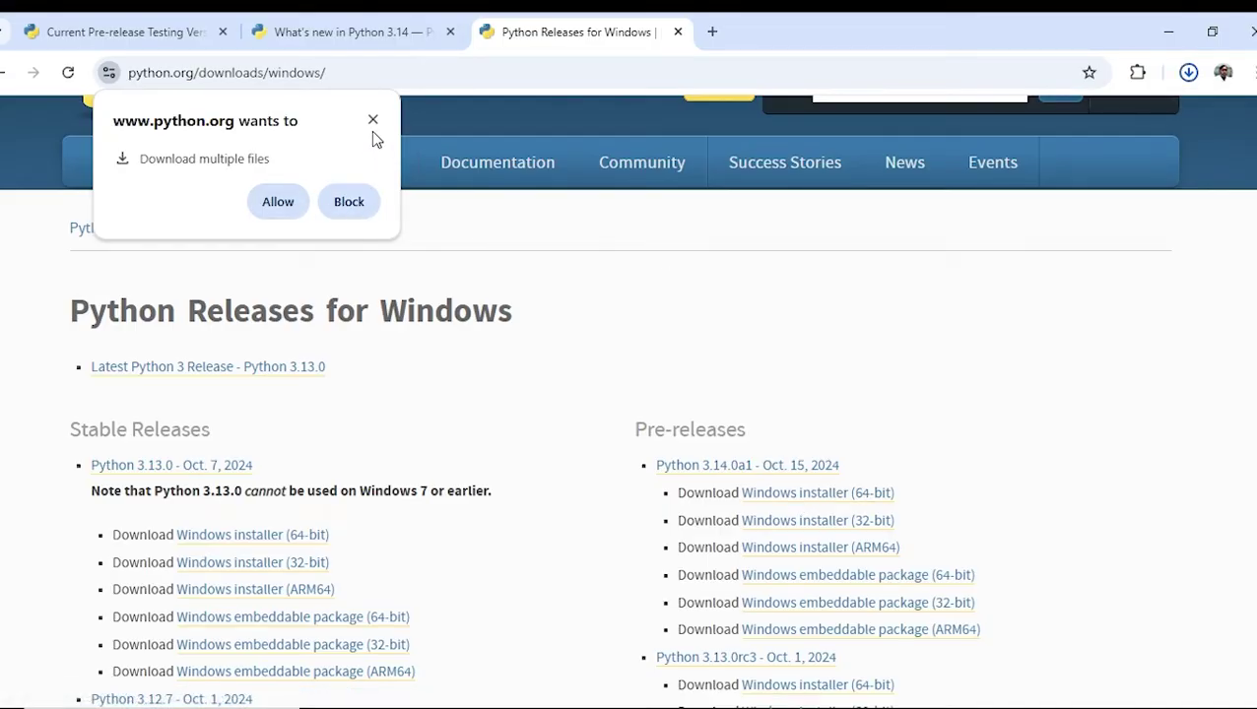
pyautogui.click(294, 209)
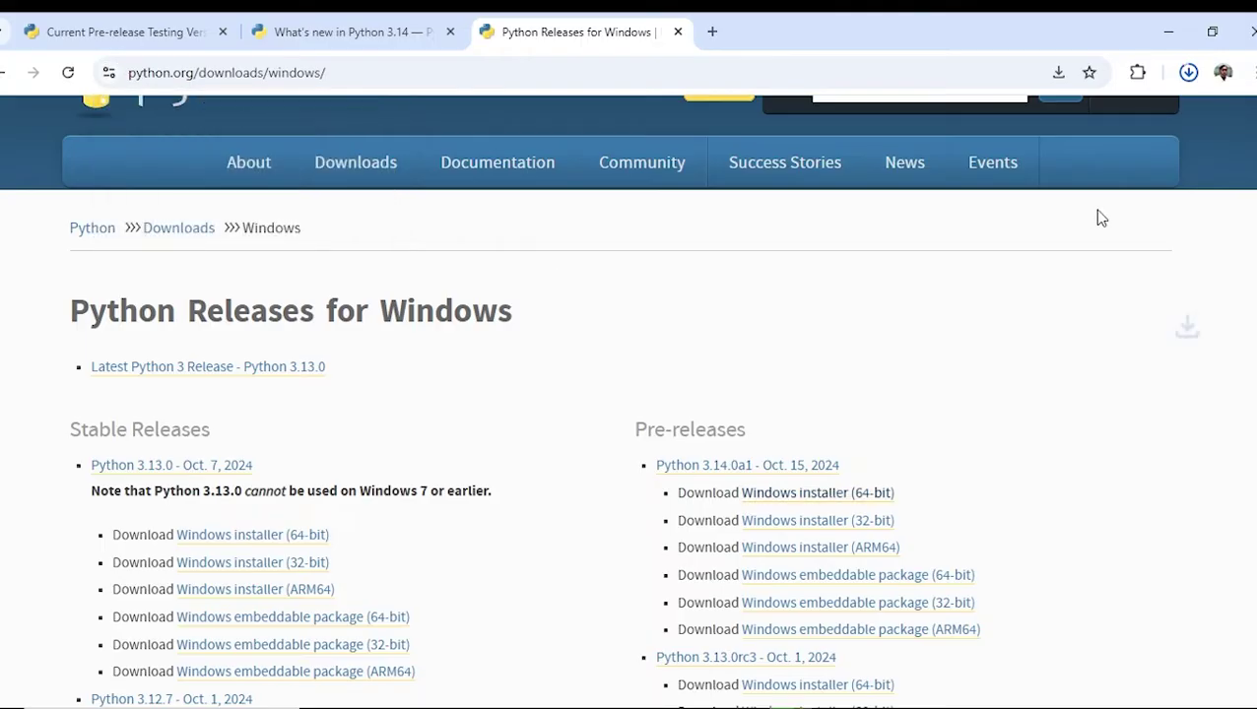
# Step: Run the downloaded python-3.14.0a1-amd64.exe, install Python with the default settings and close the finished setup
pyautogui.click(1189, 72)
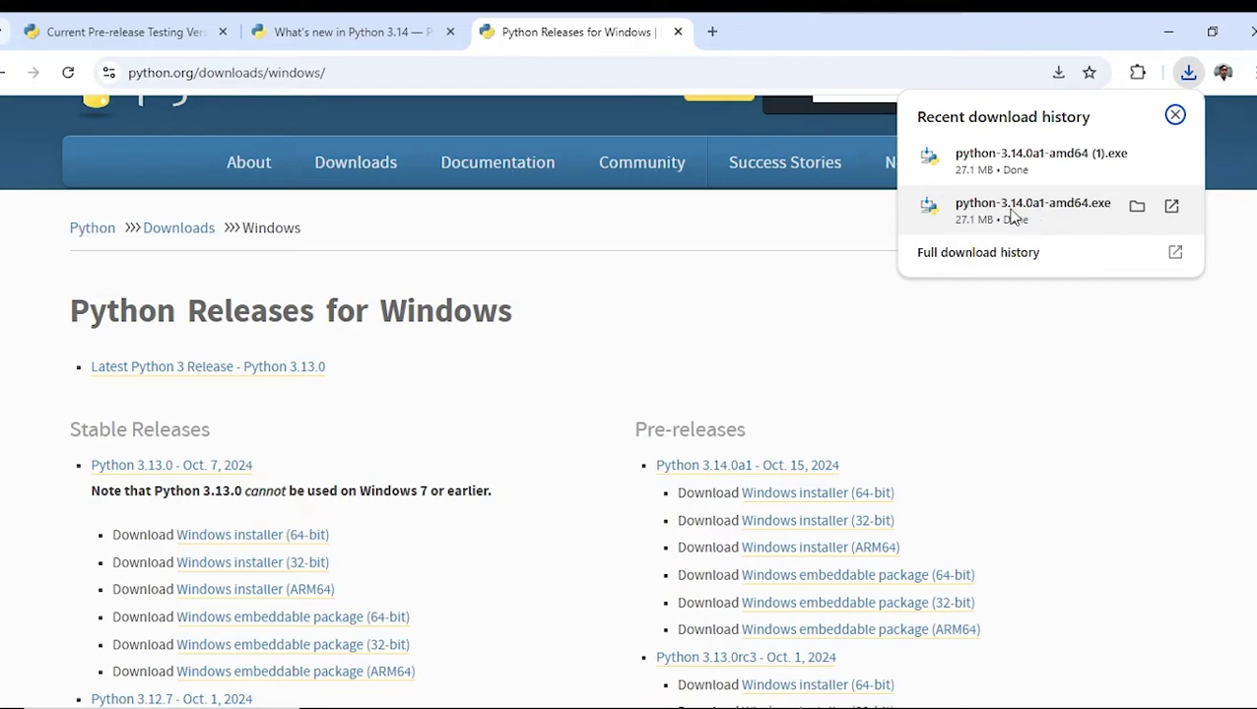
pyautogui.click(1000, 217)
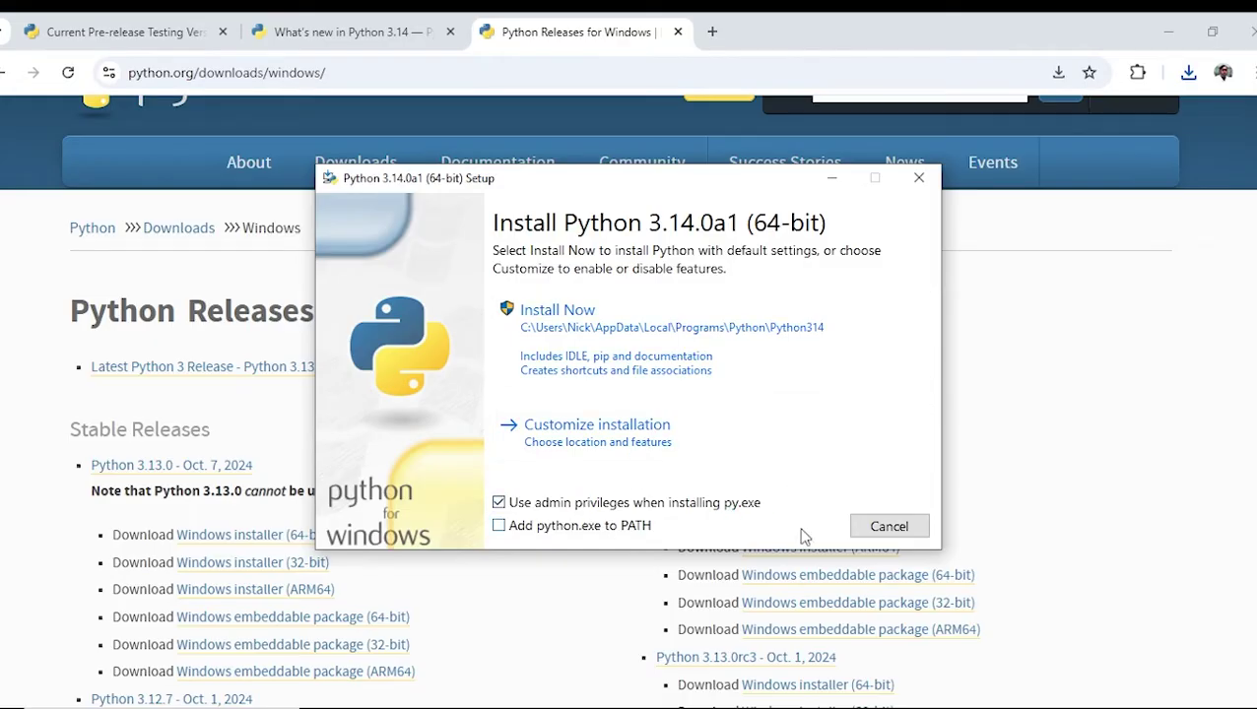
pyautogui.click(660, 337)
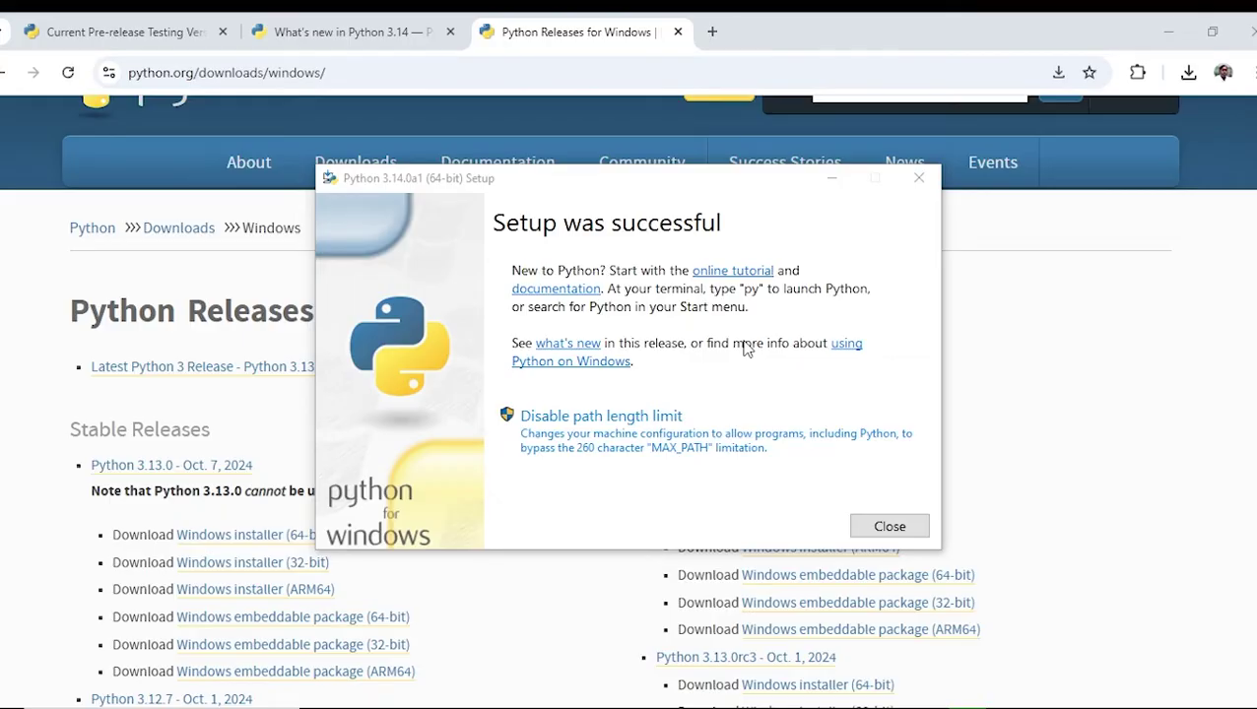
pyautogui.click(889, 527)
# Step: Open Command Prompt and check the installed Python version with python --version, running the command a second time
pyautogui.press('super')
pyautogui.write('cmd')
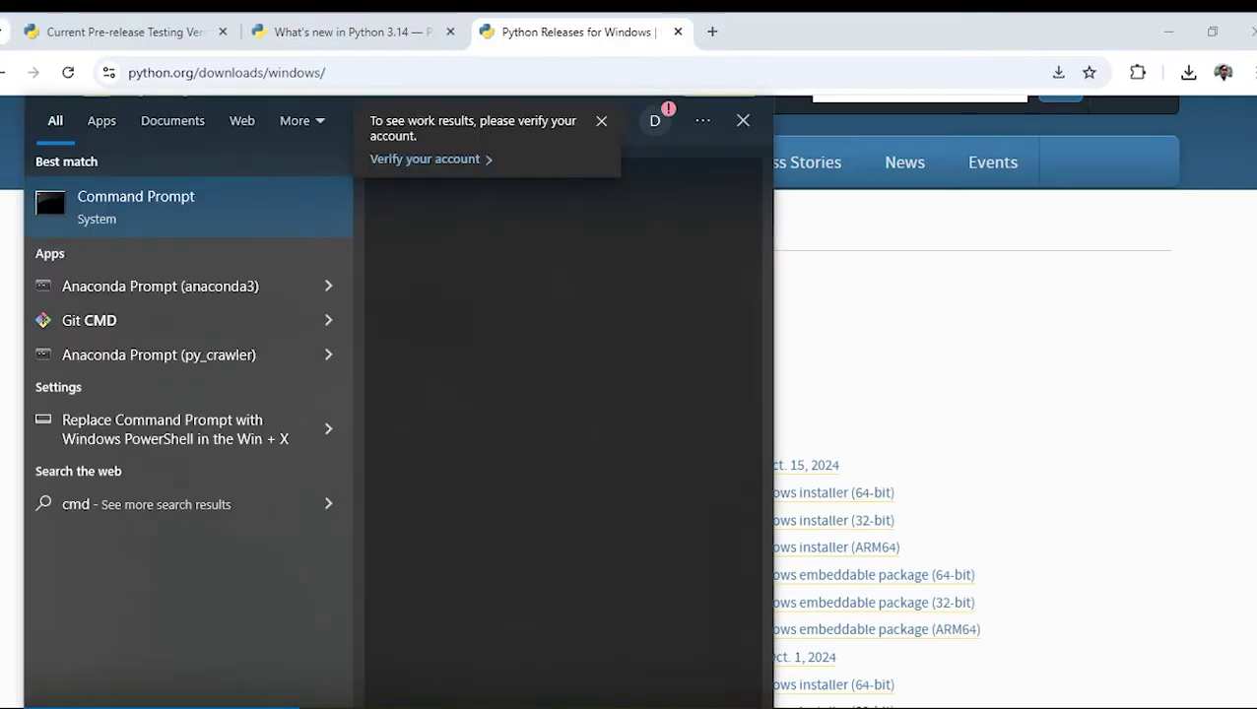
pyautogui.click(167, 206)
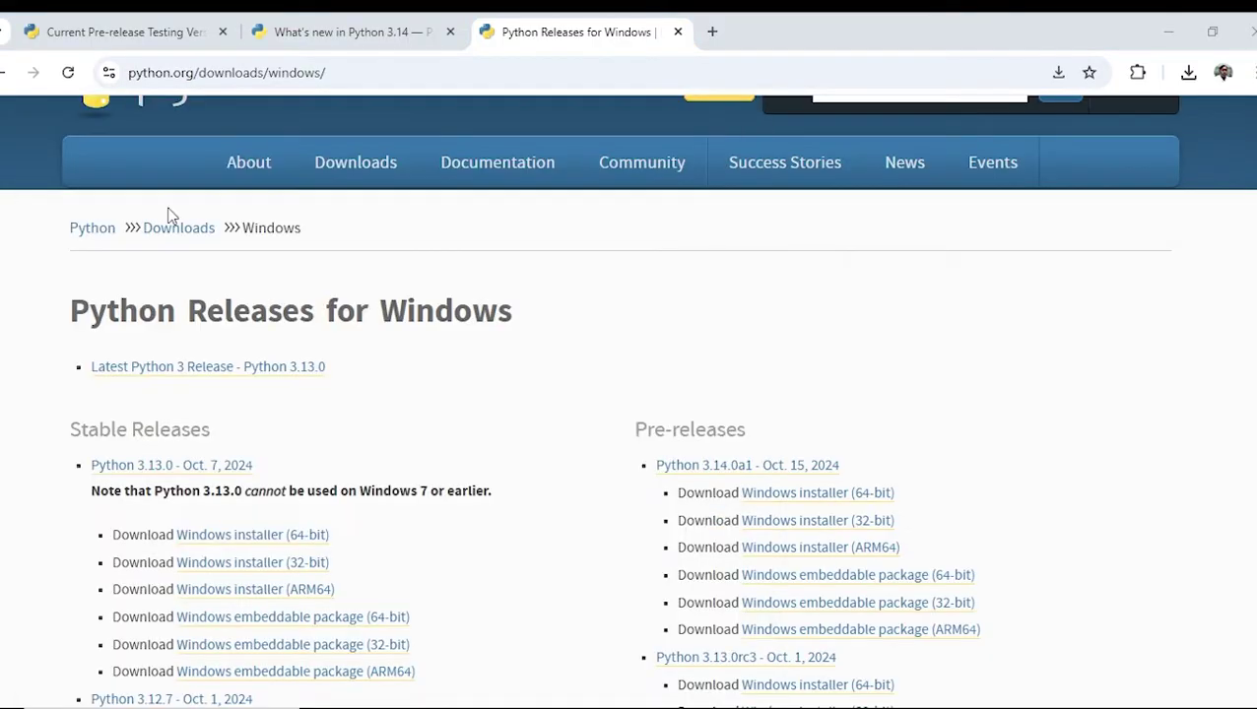
pyautogui.write('p')
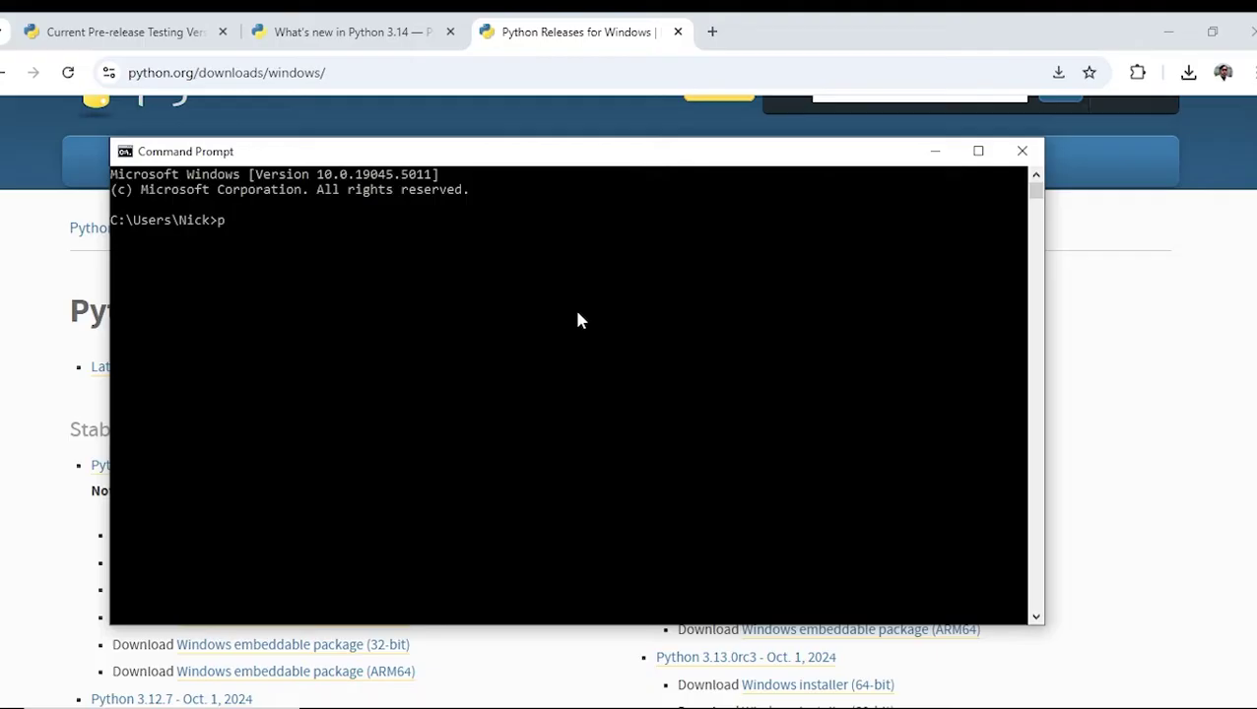
pyautogui.write('ython --version')
pyautogui.press('Return')
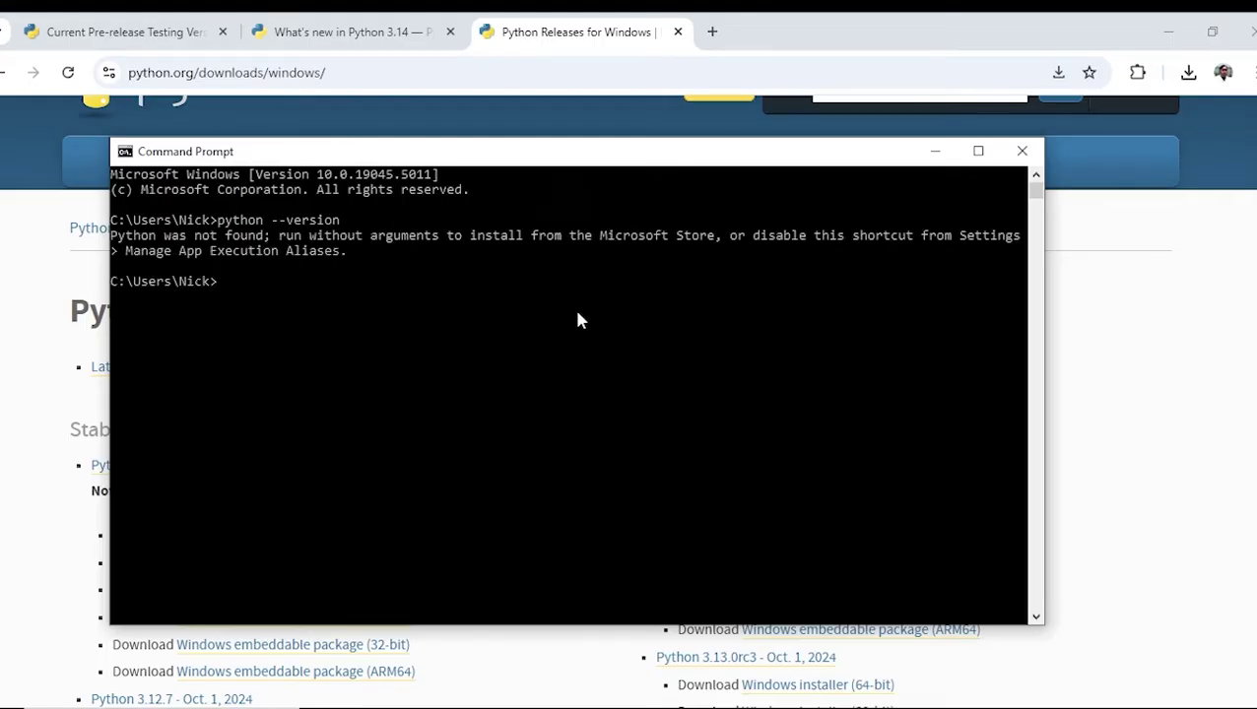
pyautogui.press('Up')
pyautogui.press('Return')
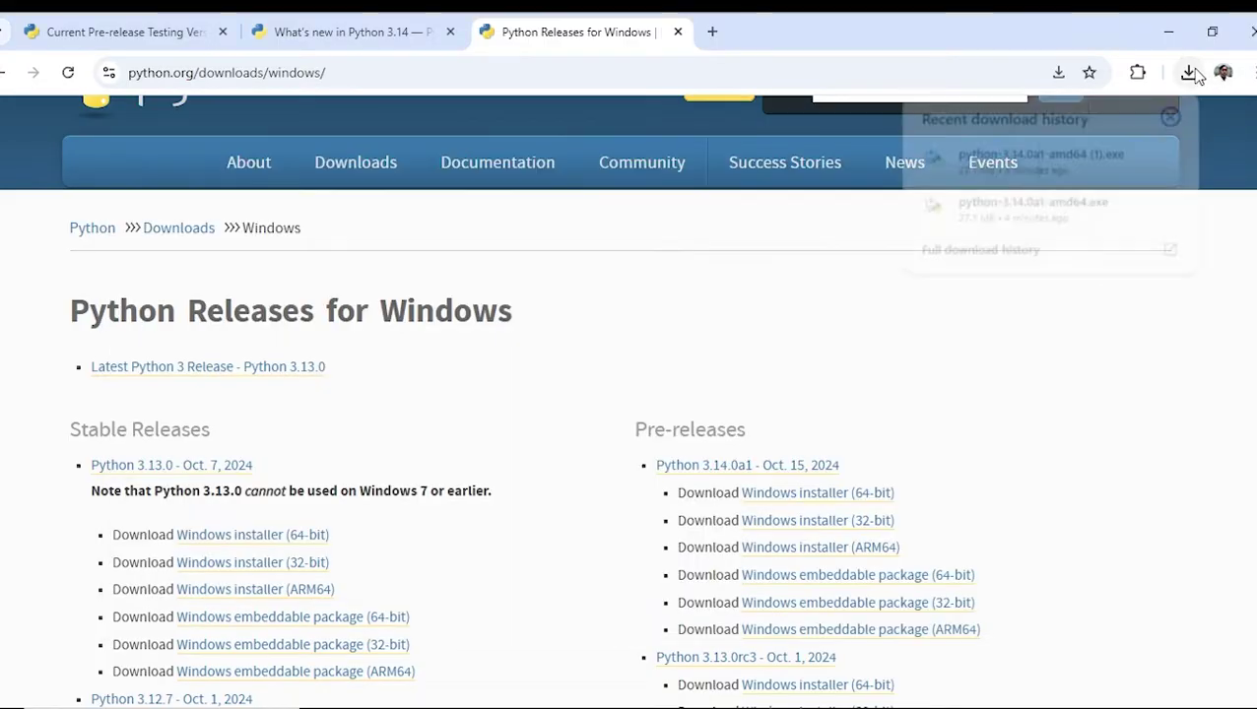
# Step: Rerun python-3.14.0a1-amd64.exe and modify the installation to add Python to environment variables, keeping the other options as they are
pyautogui.click(1188, 72)
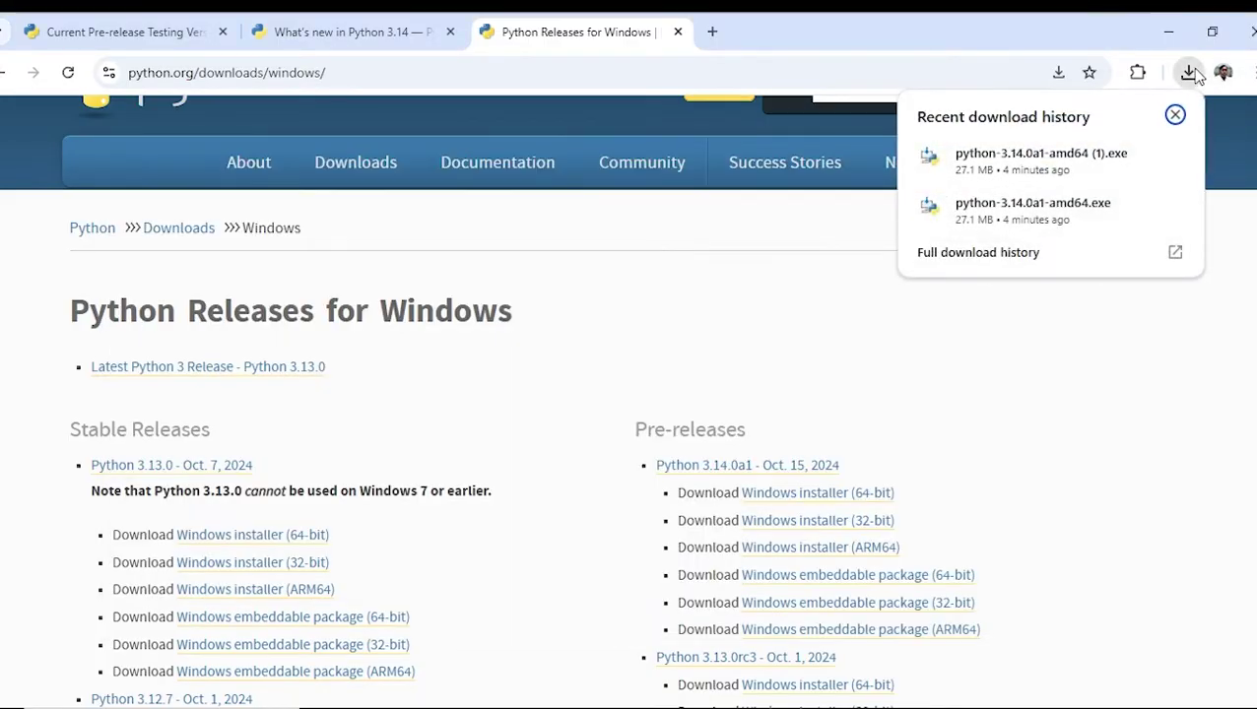
pyautogui.click(1005, 205)
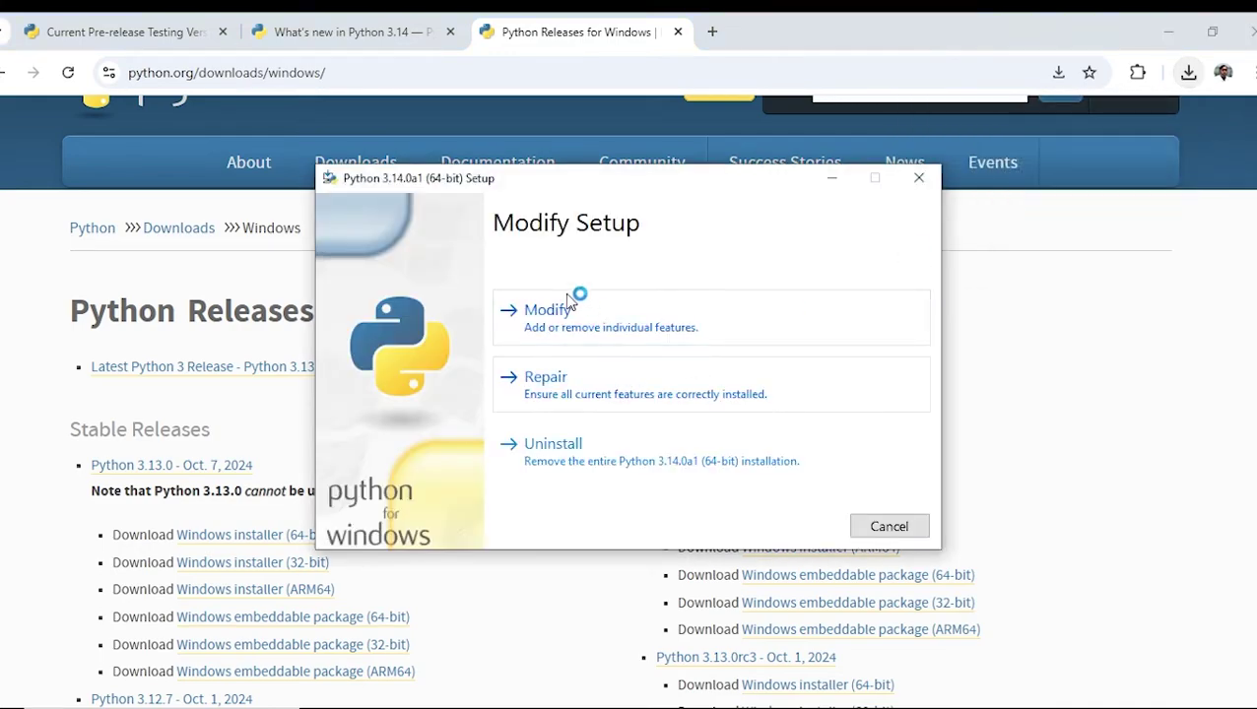
pyautogui.click(564, 314)
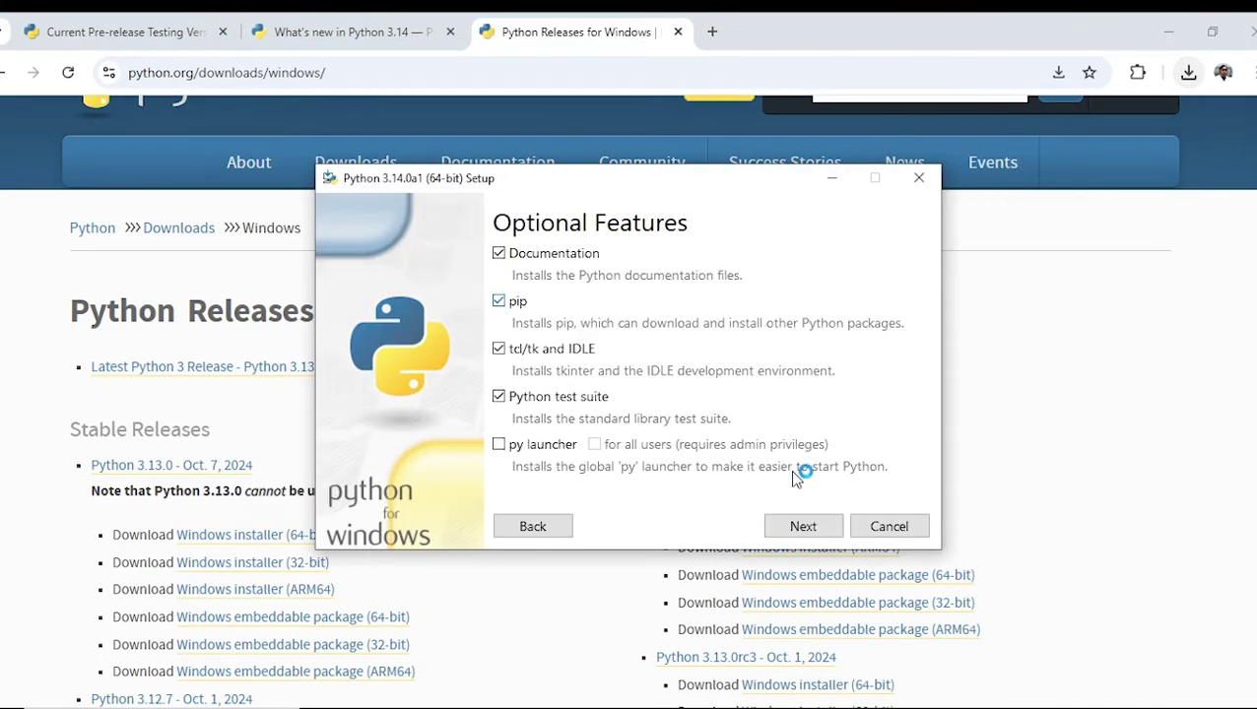
pyautogui.click(806, 527)
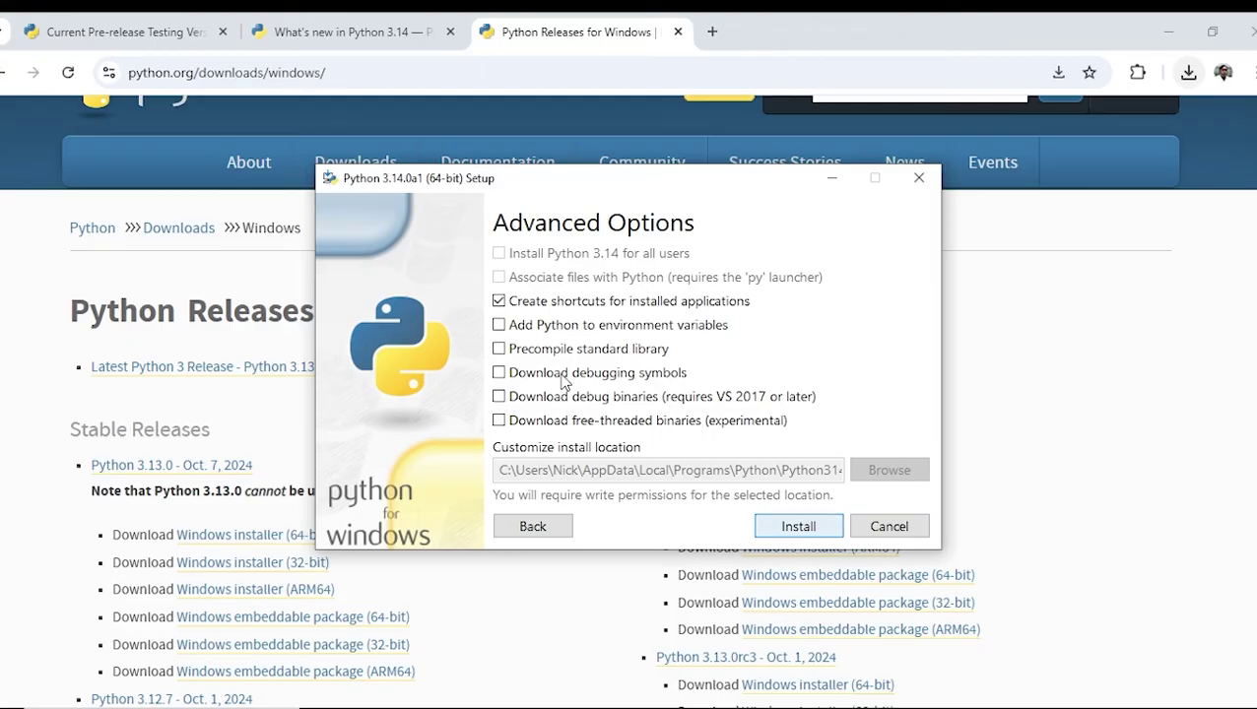
pyautogui.click(499, 325)
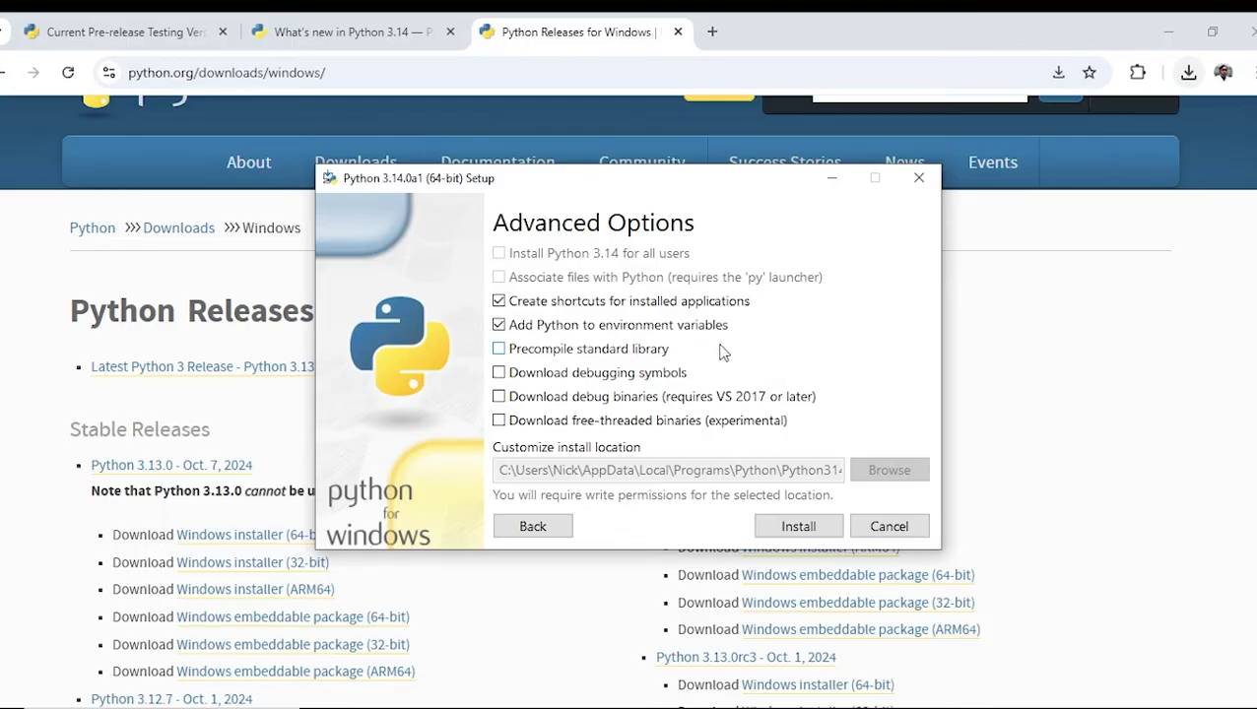
pyautogui.click(800, 522)
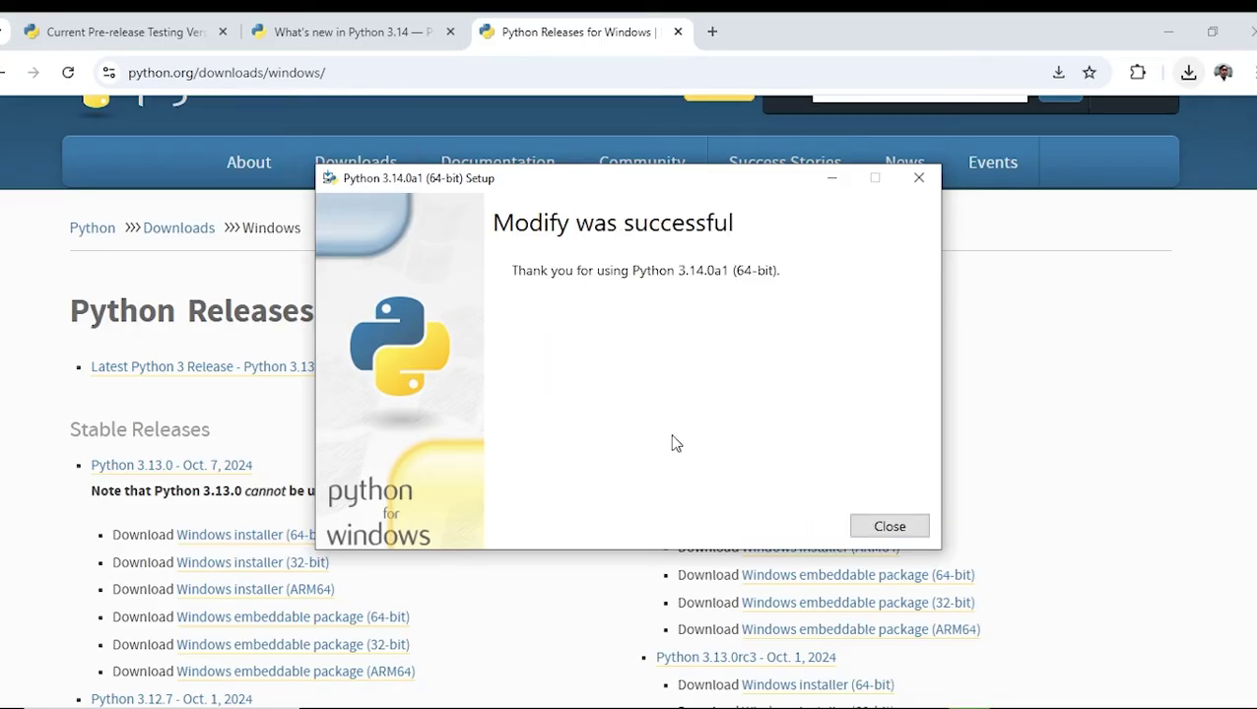
pyautogui.click(892, 527)
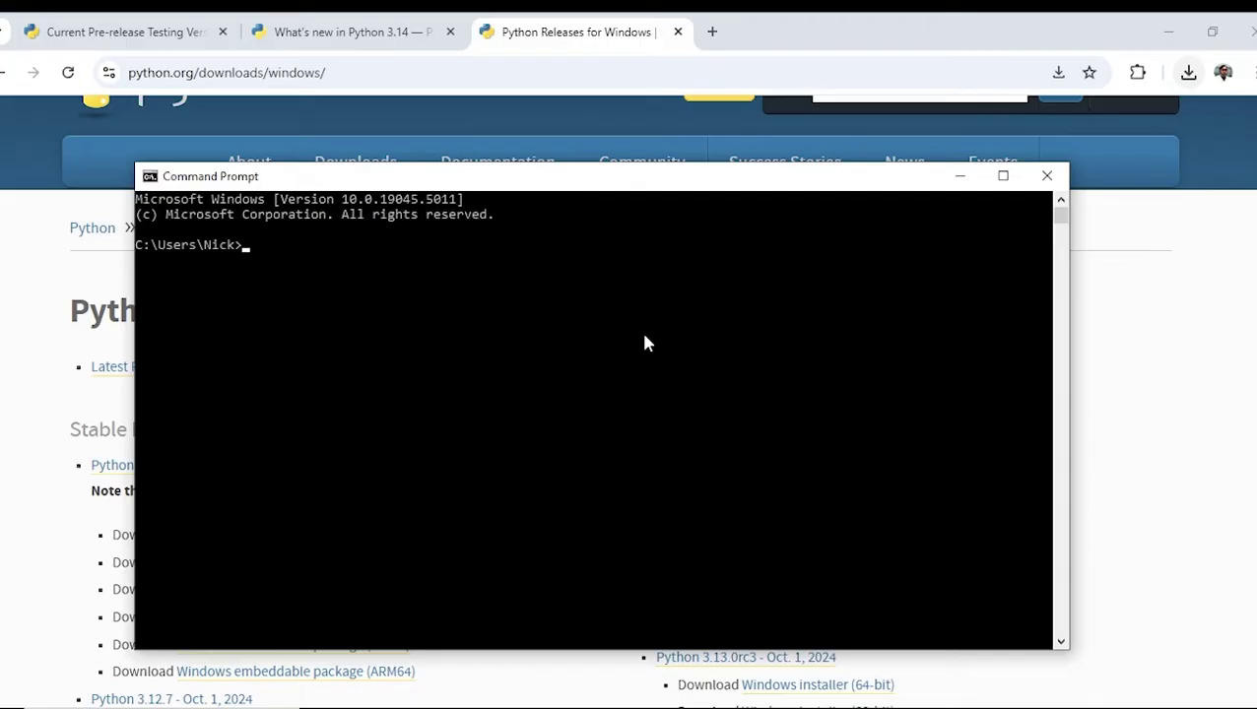
# Step: Check the installed Python version in the new Command Prompt with python --version
pyautogui.write('pyhton')
pyautogui.press('BackSpace')
pyautogui.press('BackSpace')
pyautogui.press('BackSpace')
pyautogui.press('BackSpace')
pyautogui.press('BackSpace')
pyautogui.press('BackSpace')
pyautogui.write('python --version')
pyautogui.press('Return')
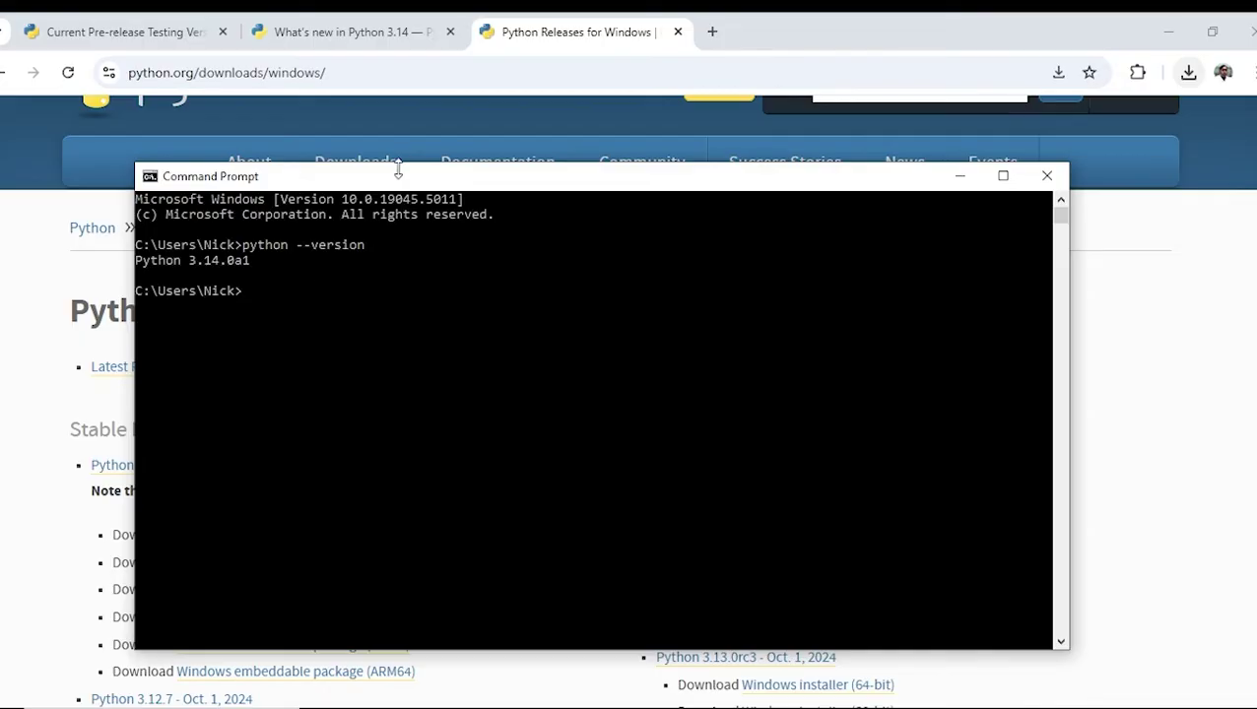
# Step: Start the interactive Python interpreter in the Command Prompt
pyautogui.moveTo(387, 185); pyautogui.dragTo(415, 187)
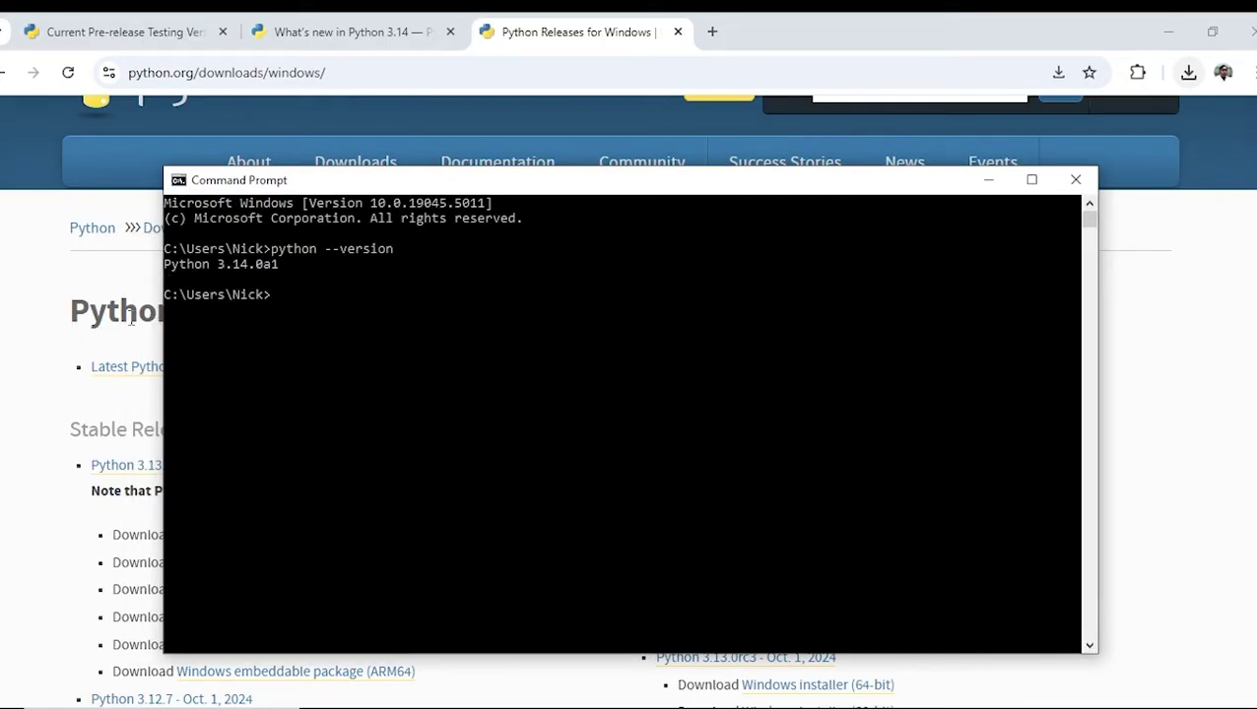
pyautogui.write('python')
pyautogui.press('Return')
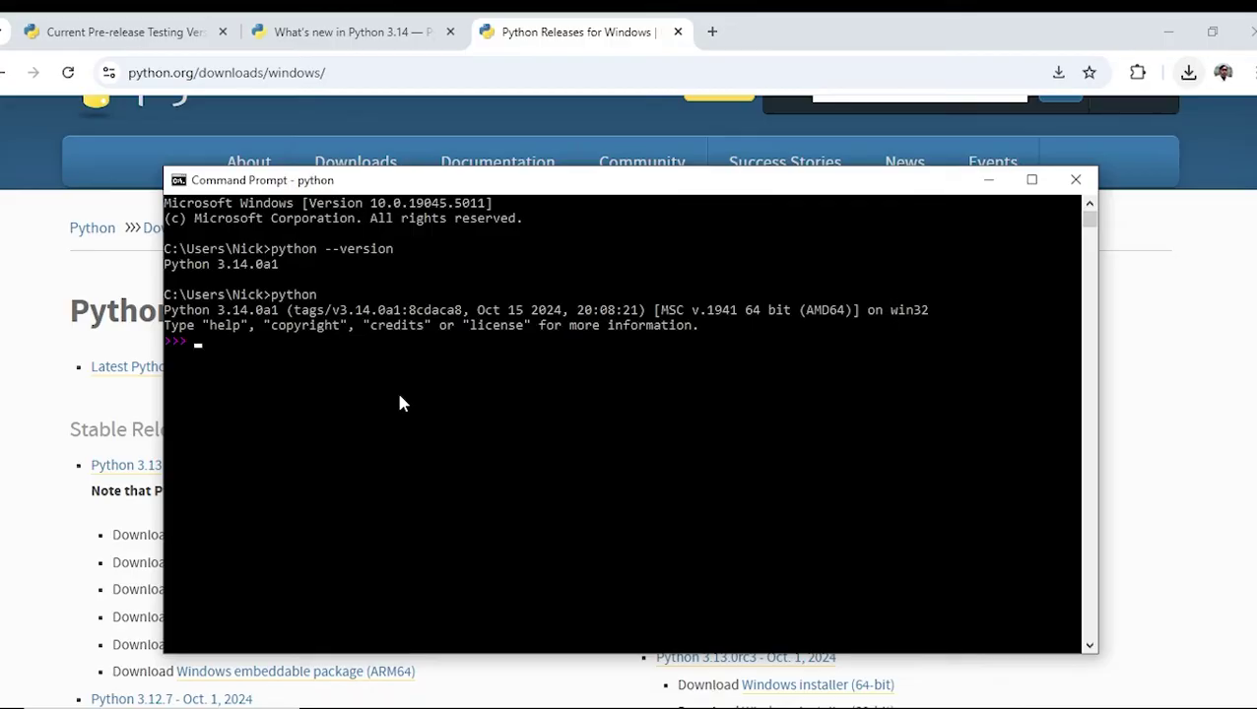
# Step: Copy the annotationlib import and func(arg: Undefined) definition from the What's New in Python 3.14 example into the Command Prompt's Python interpreter
pyautogui.click(41, 313)
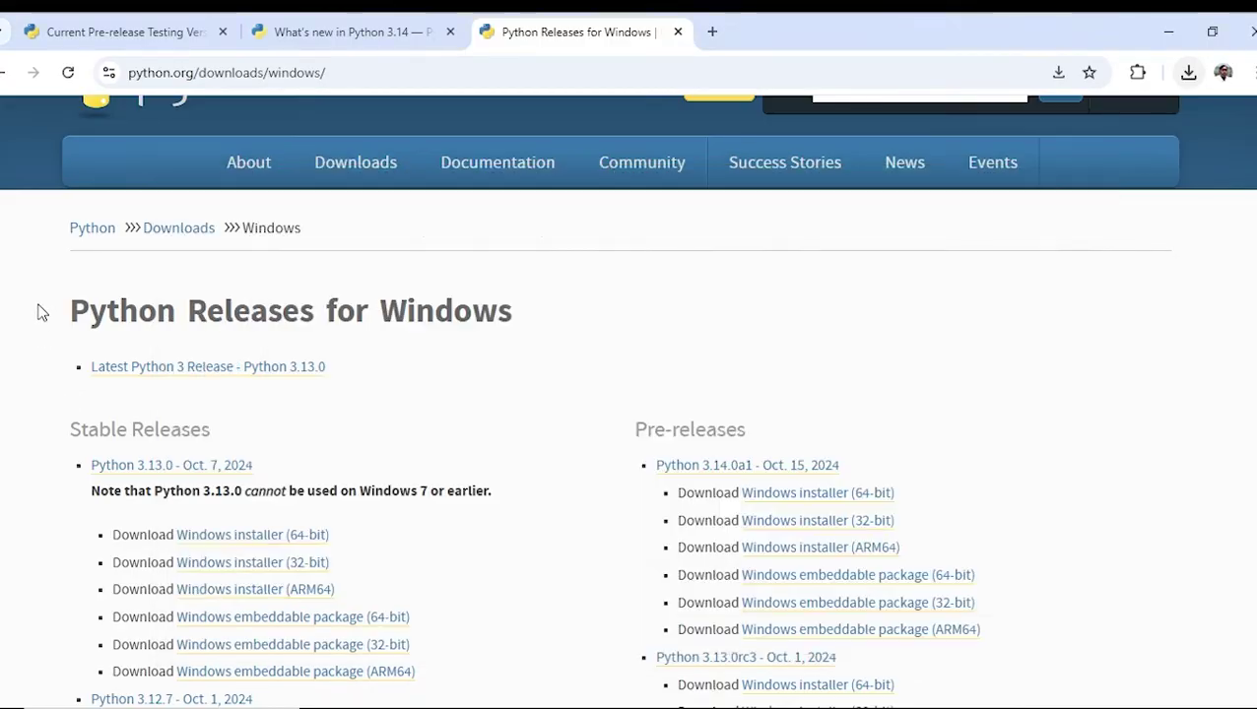
pyautogui.click(328, 35)
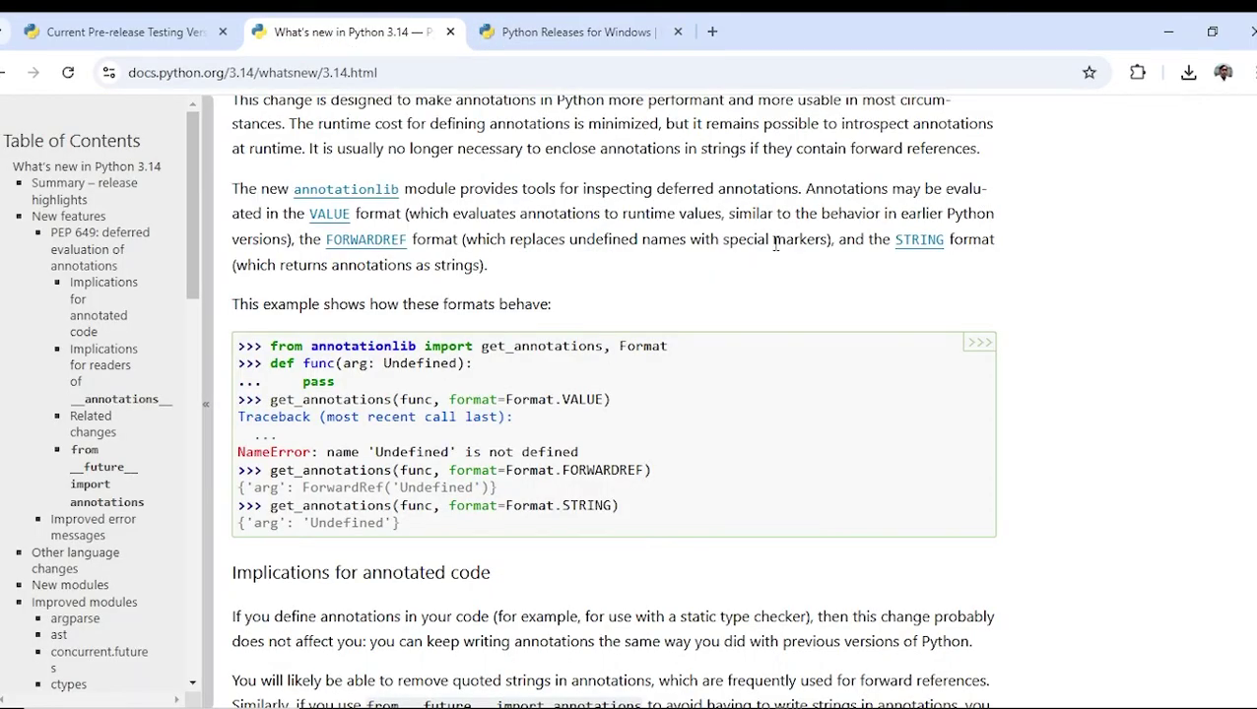
pyautogui.press('Home')
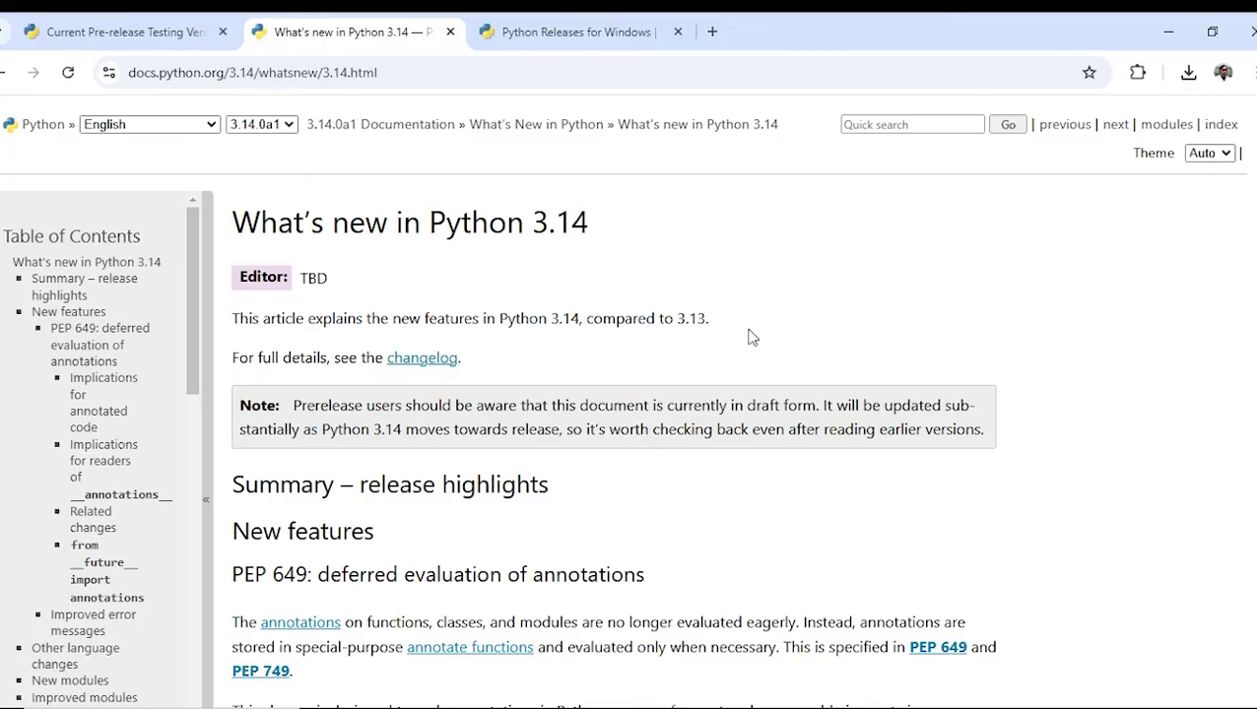
pyautogui.scroll(-1, 752, 338)
pyautogui.scroll(-1, 752, 338)
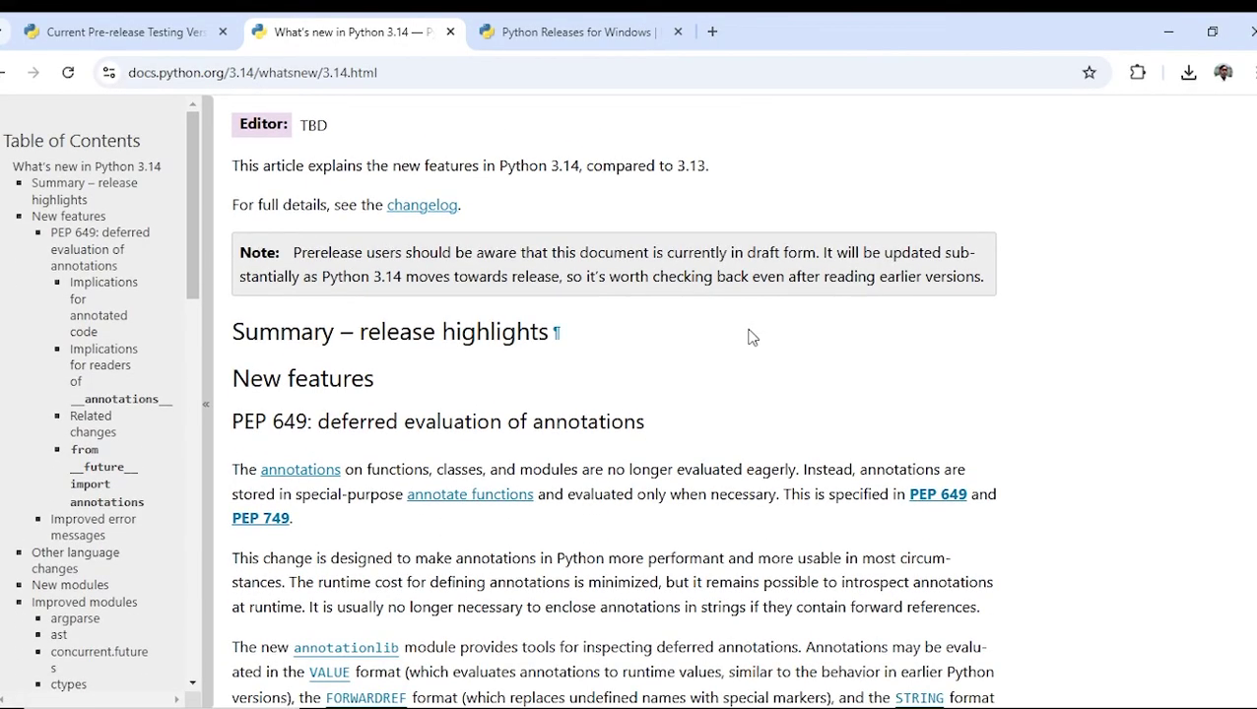
pyautogui.scroll(-2, 752, 338)
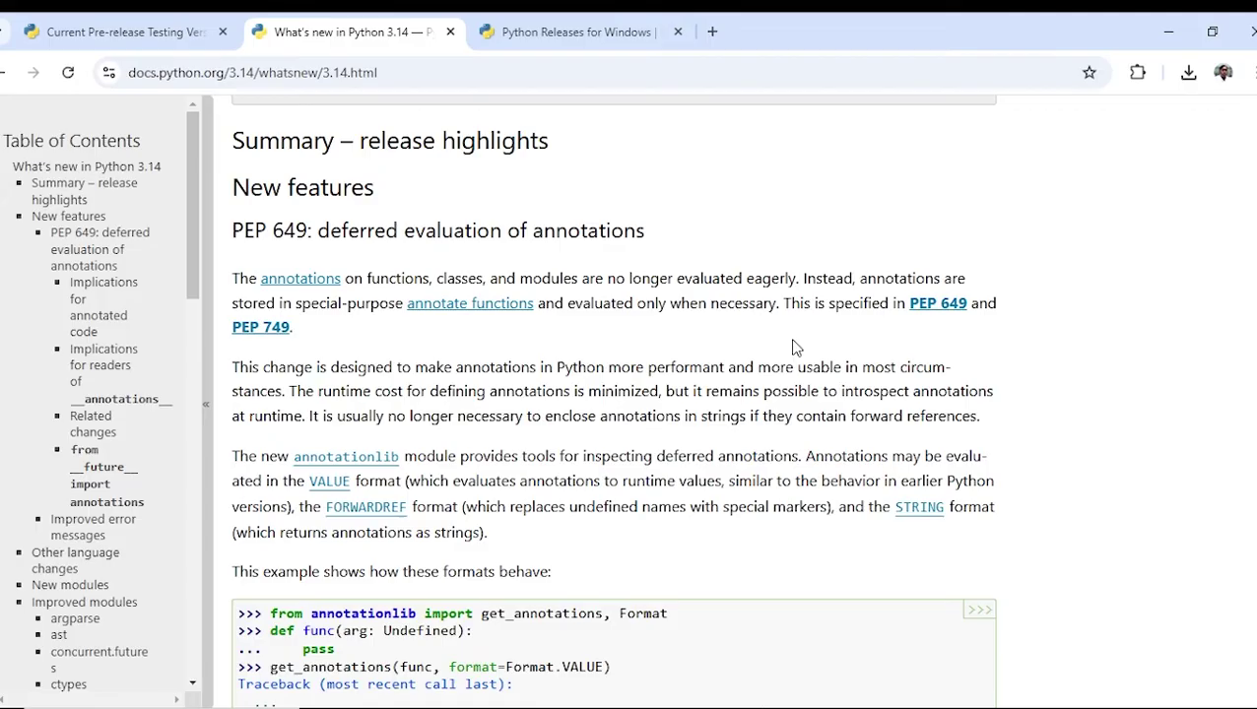
pyautogui.scroll(-3, 796, 346)
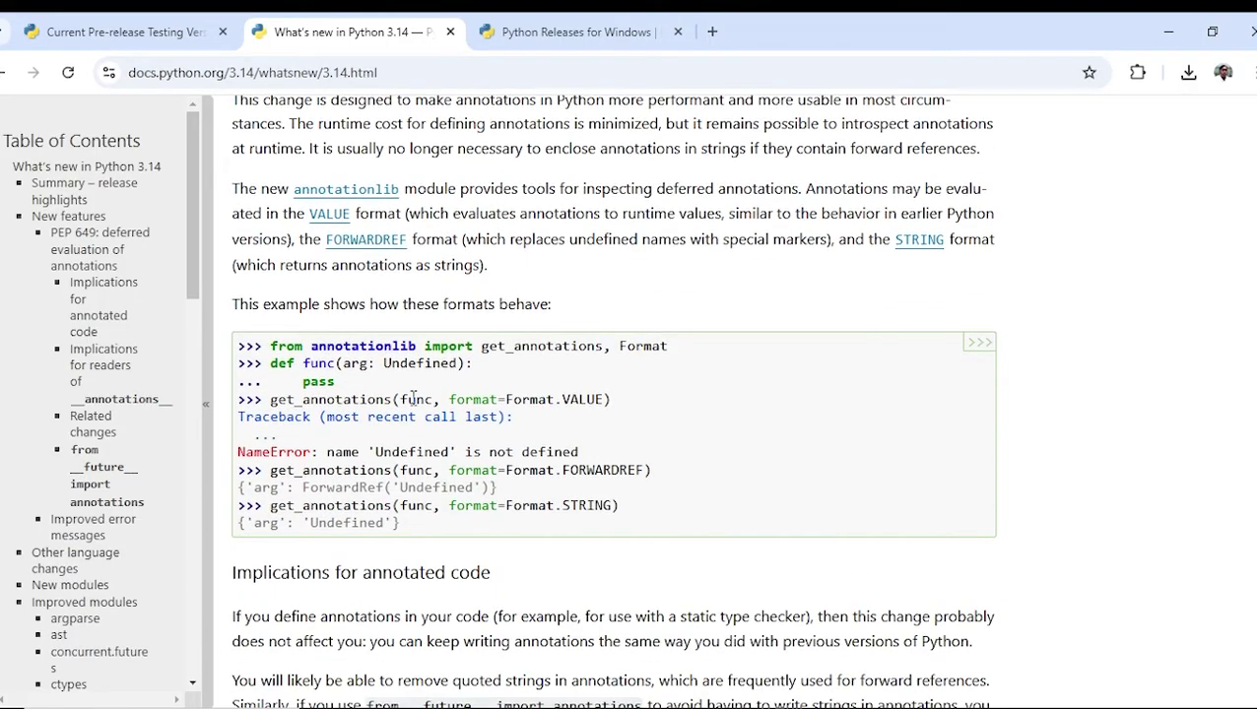
pyautogui.moveTo(336, 383); pyautogui.dragTo(273, 346)
pyautogui.hotkey('ctrl', 'c')
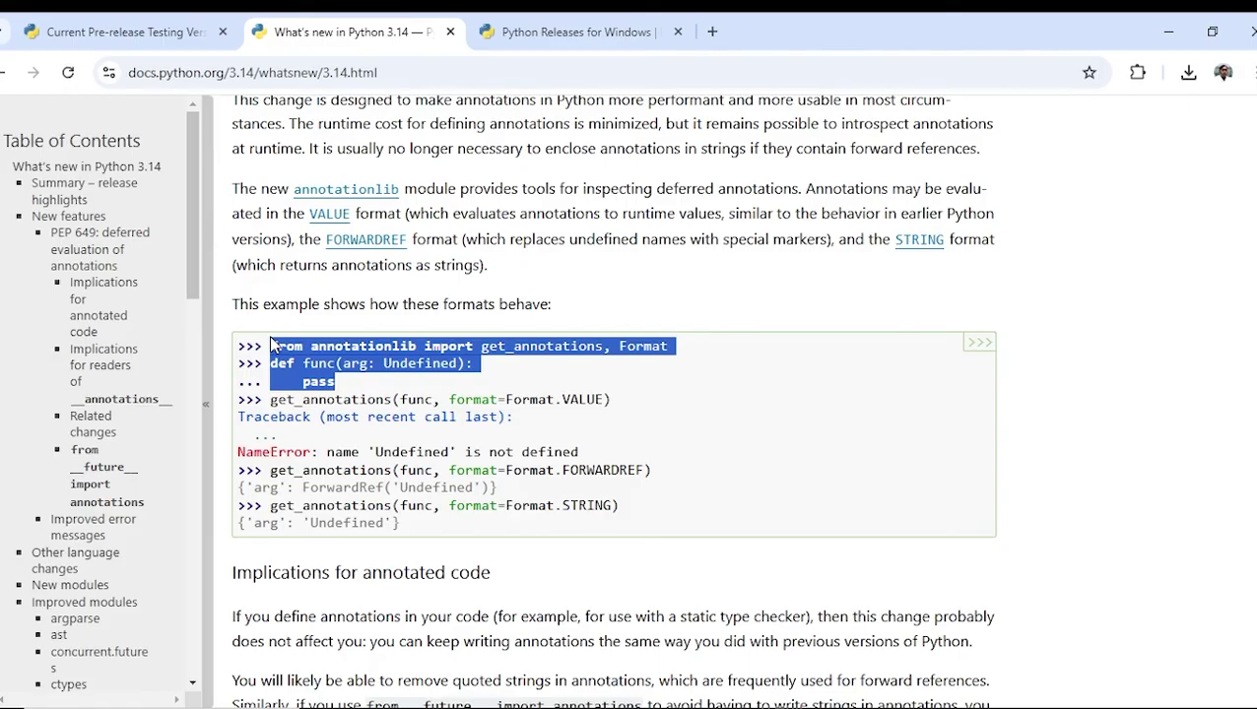
pyautogui.hotkey('alt', 'Tab')
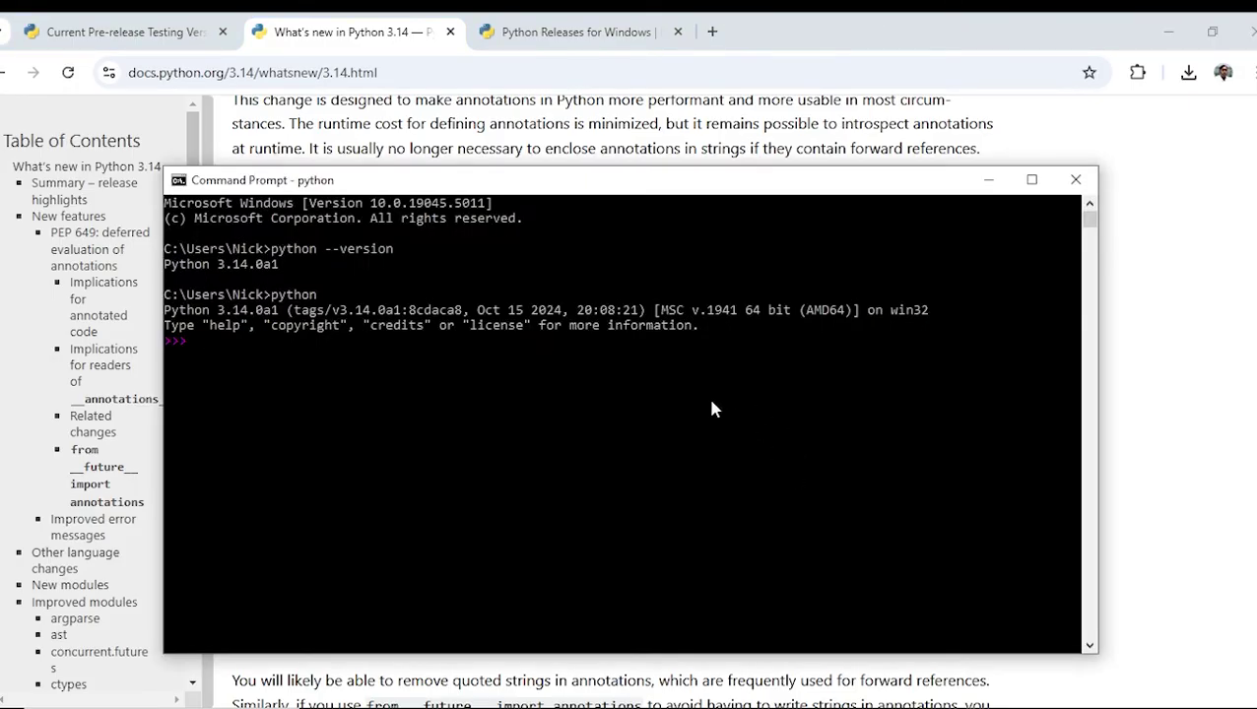
pyautogui.hotkey('ctrl', 'v')
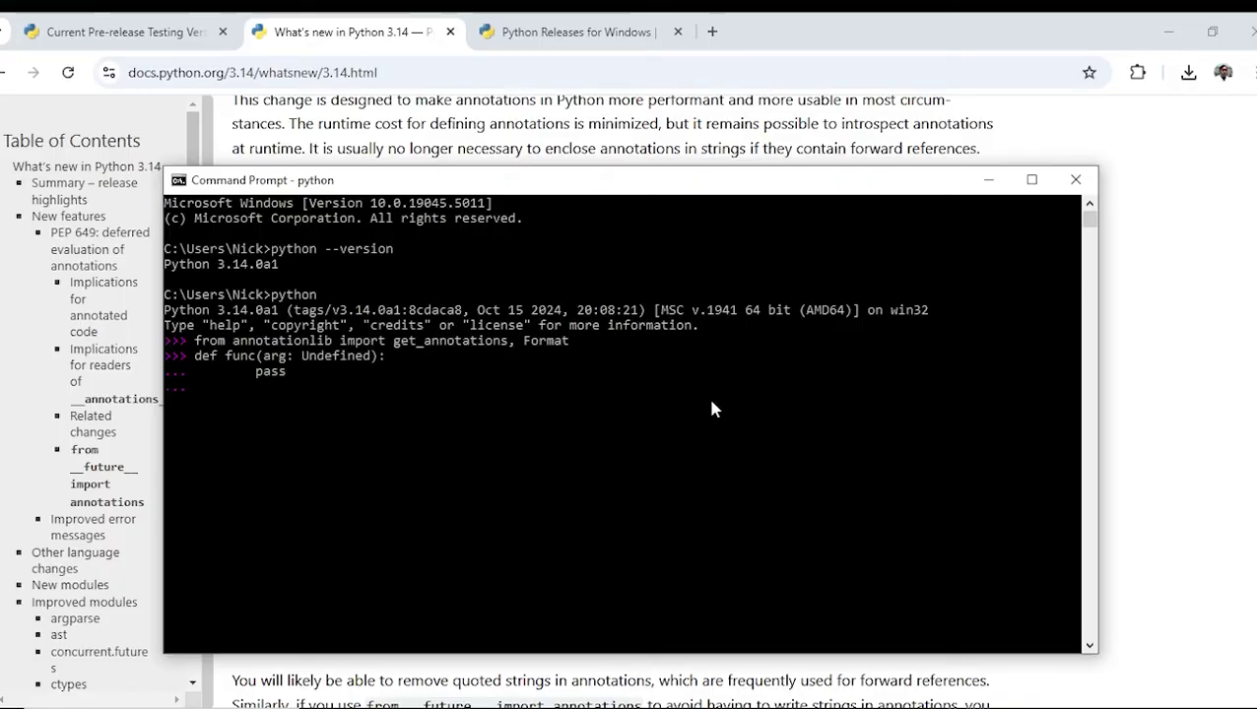
# Step: Copy get_annotations(func, format=Format.VALUE) from the documentation example and run it in the Python interpreter
pyautogui.hotkey('alt', 'Tab')
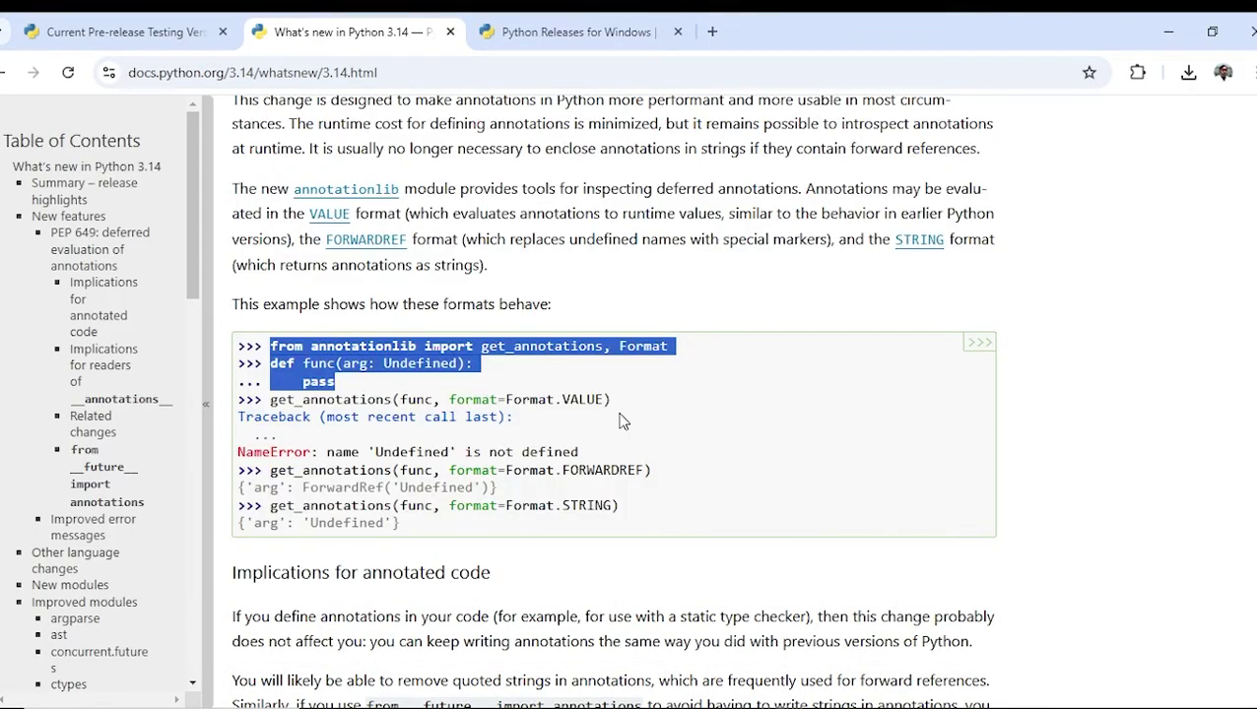
pyautogui.moveTo(613, 400); pyautogui.dragTo(269, 400)
pyautogui.hotkey('ctrl', 'c')
pyautogui.rightClick(308, 408)
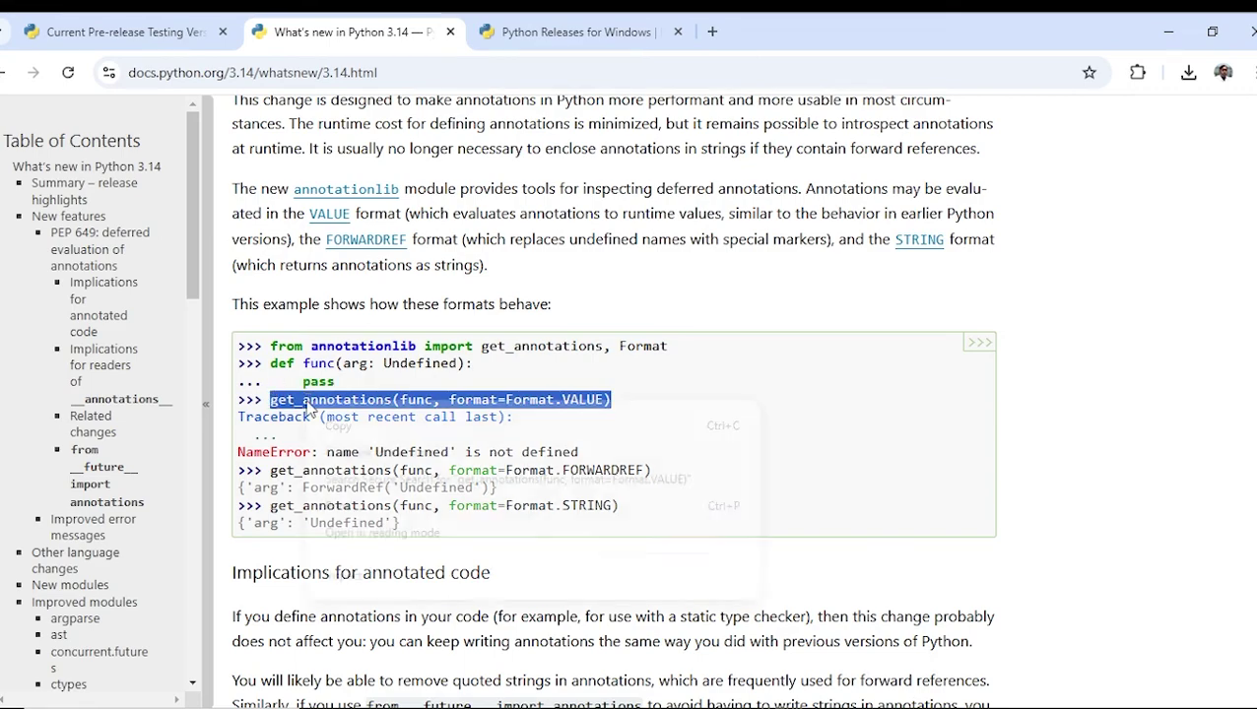
pyautogui.click(370, 420)
pyautogui.hotkey('alt', 'Tab')
pyautogui.hotkey('ctrl', 'v')
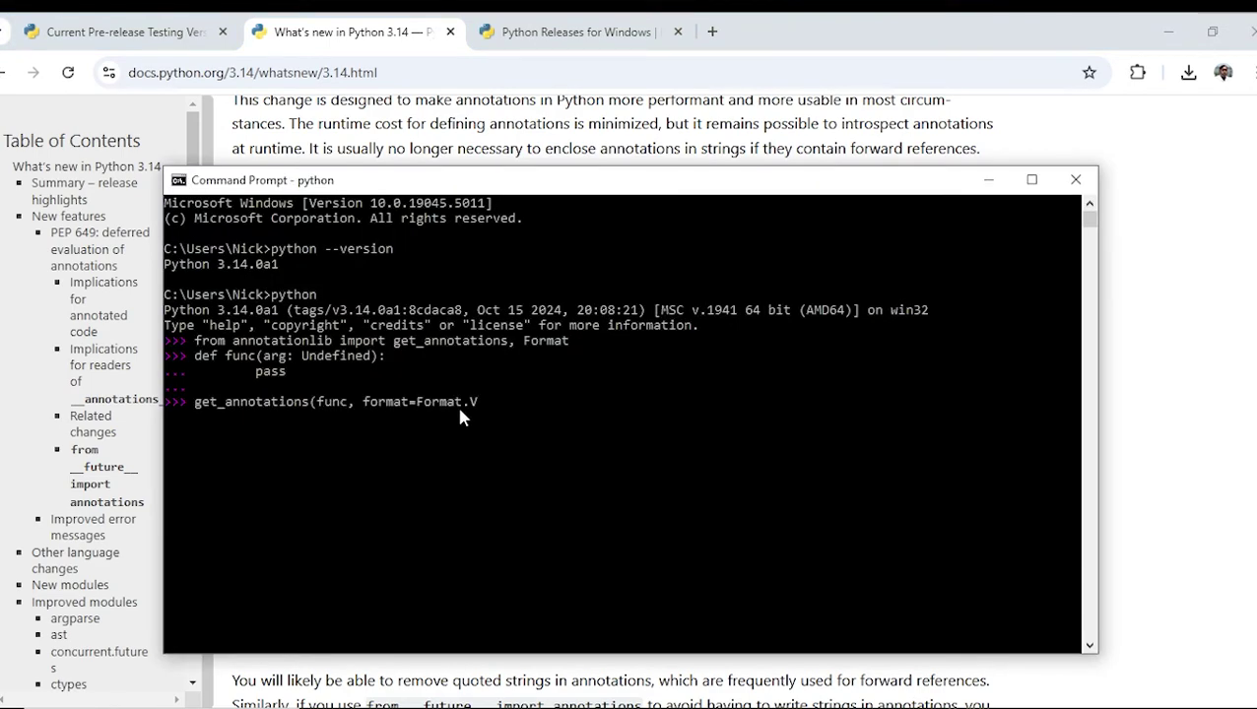
pyautogui.press('Return')
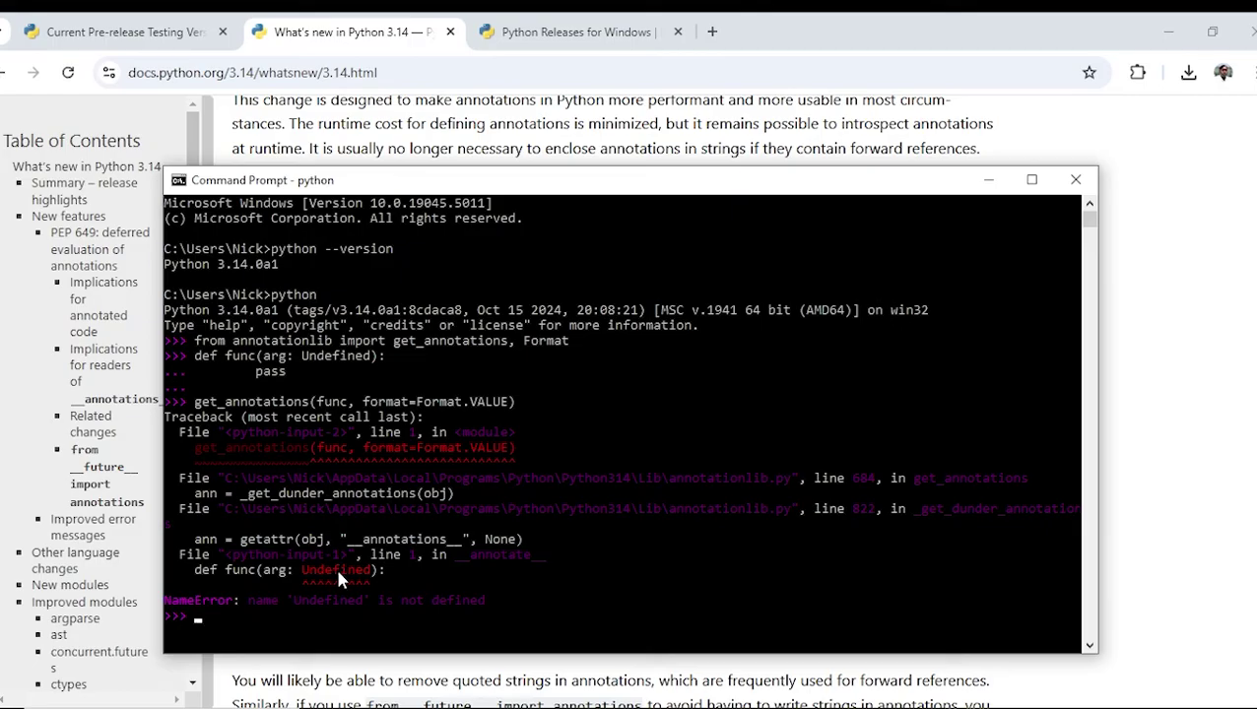
# Step: Copy x, y, z = 1, 2, 3, 4 from the Improved error messages section and run it in the Python interpreter
pyautogui.hotkey('alt', 'Tab')
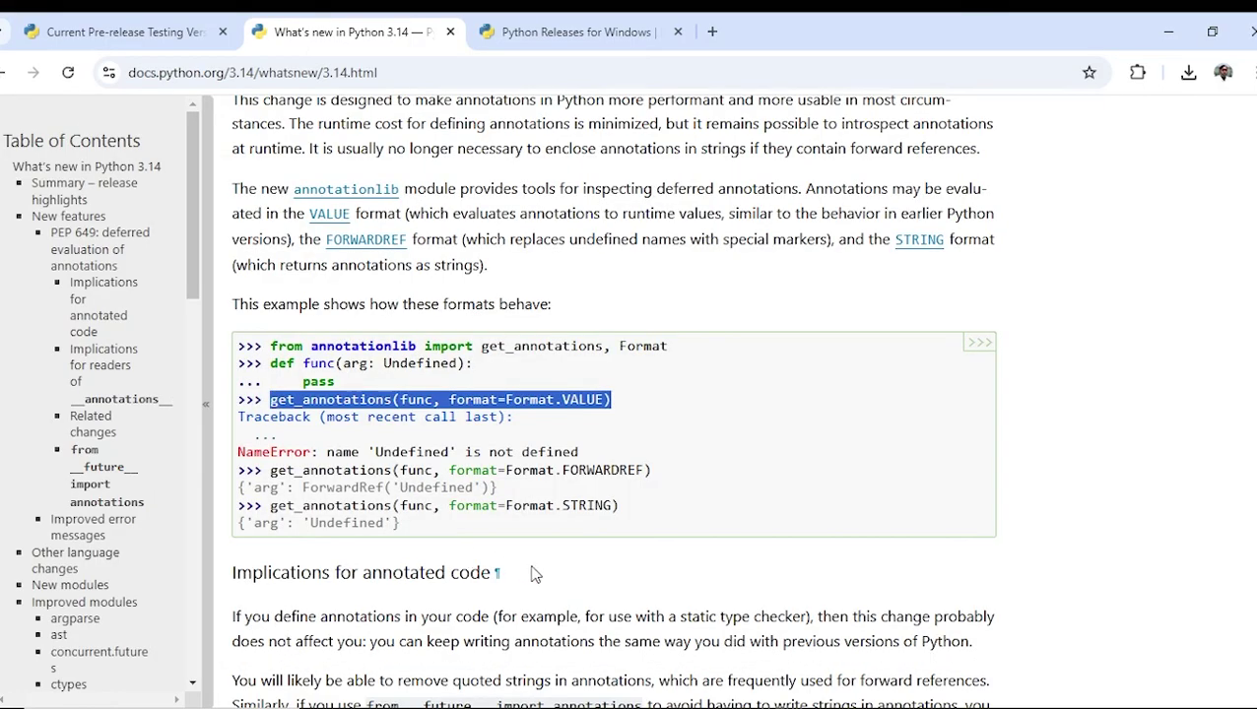
pyautogui.scroll(-3, 533, 574)
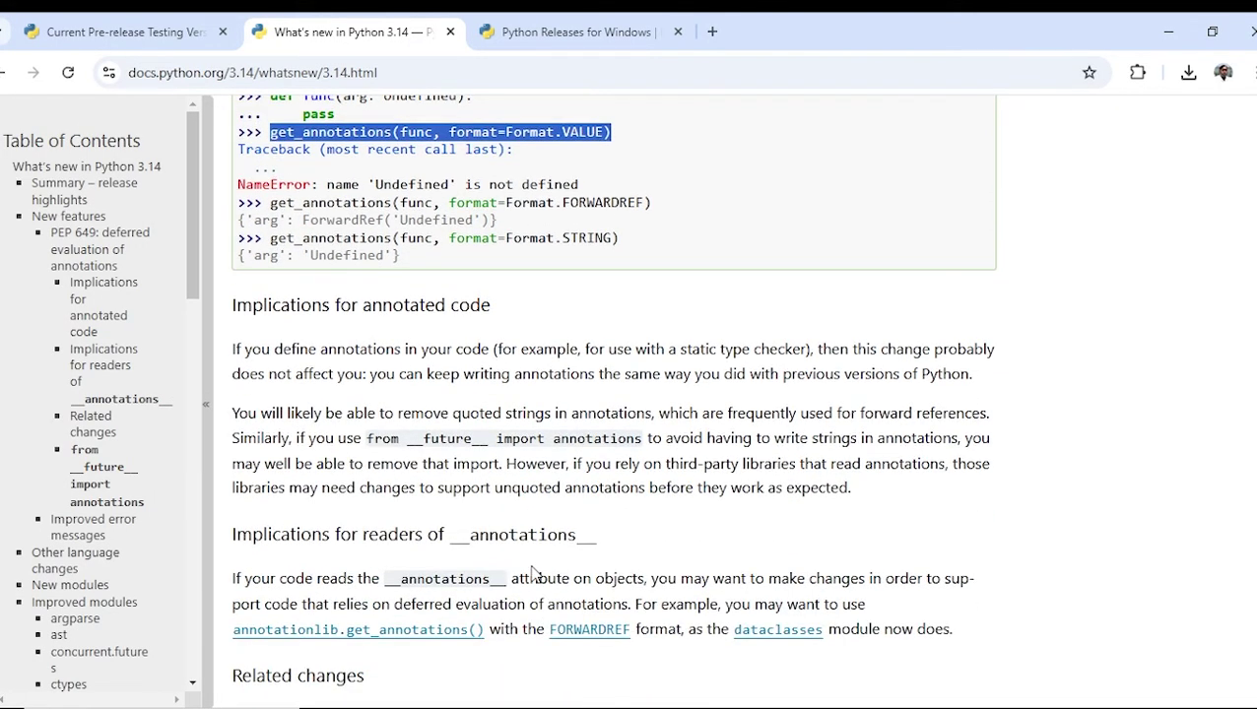
pyautogui.scroll(-4, 533, 575)
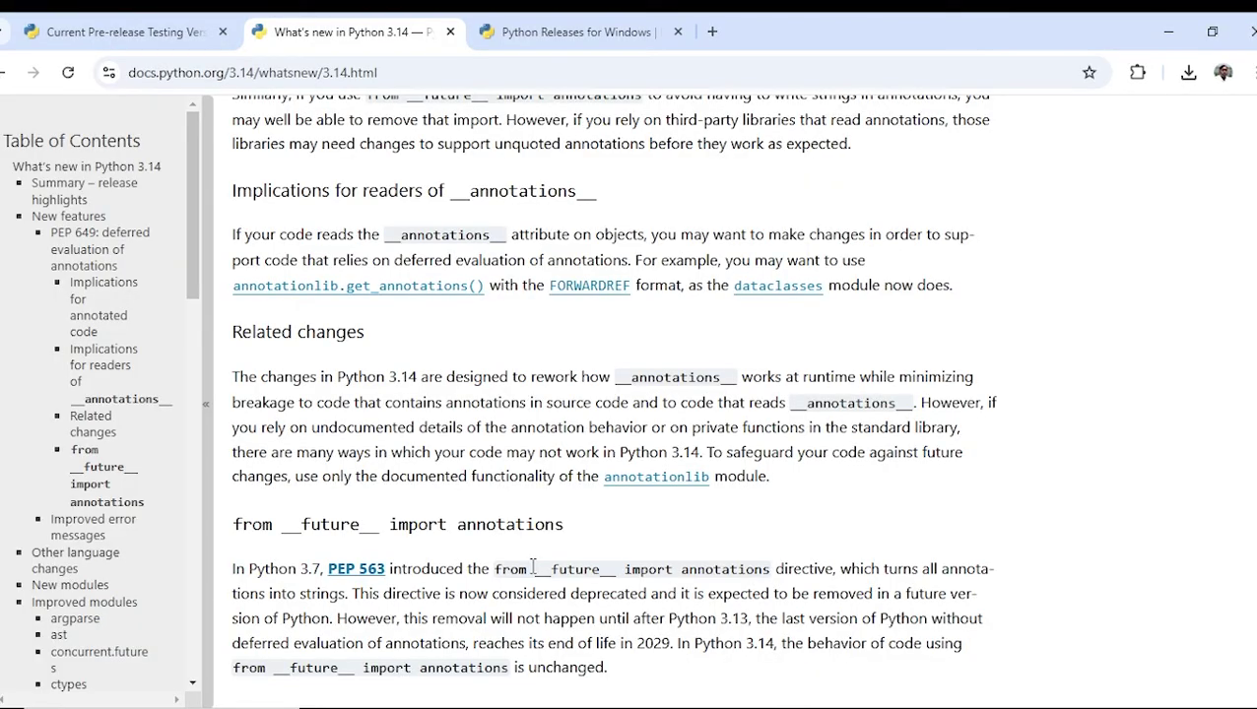
pyautogui.scroll(-1, 533, 570)
pyautogui.scroll(-3, 533, 574)
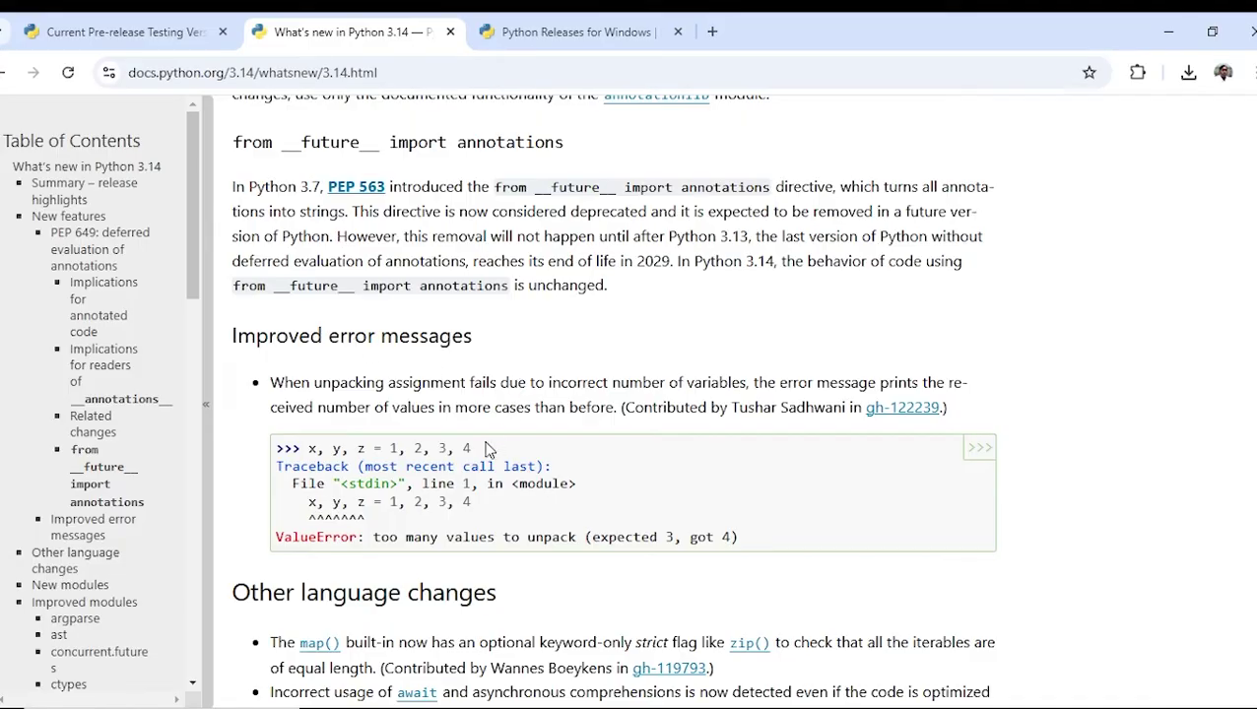
pyautogui.moveTo(481, 449); pyautogui.dragTo(308, 450)
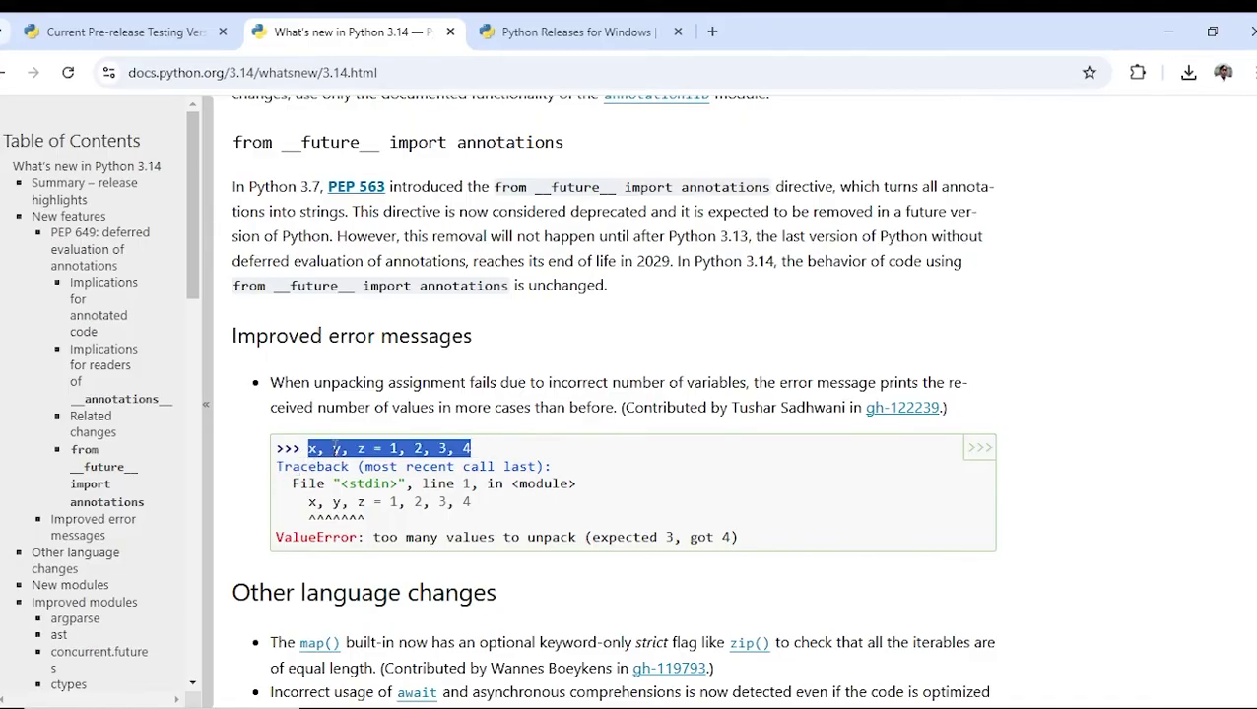
pyautogui.rightClick(335, 449)
pyautogui.click(366, 471)
pyautogui.hotkey('alt', 'Tab')
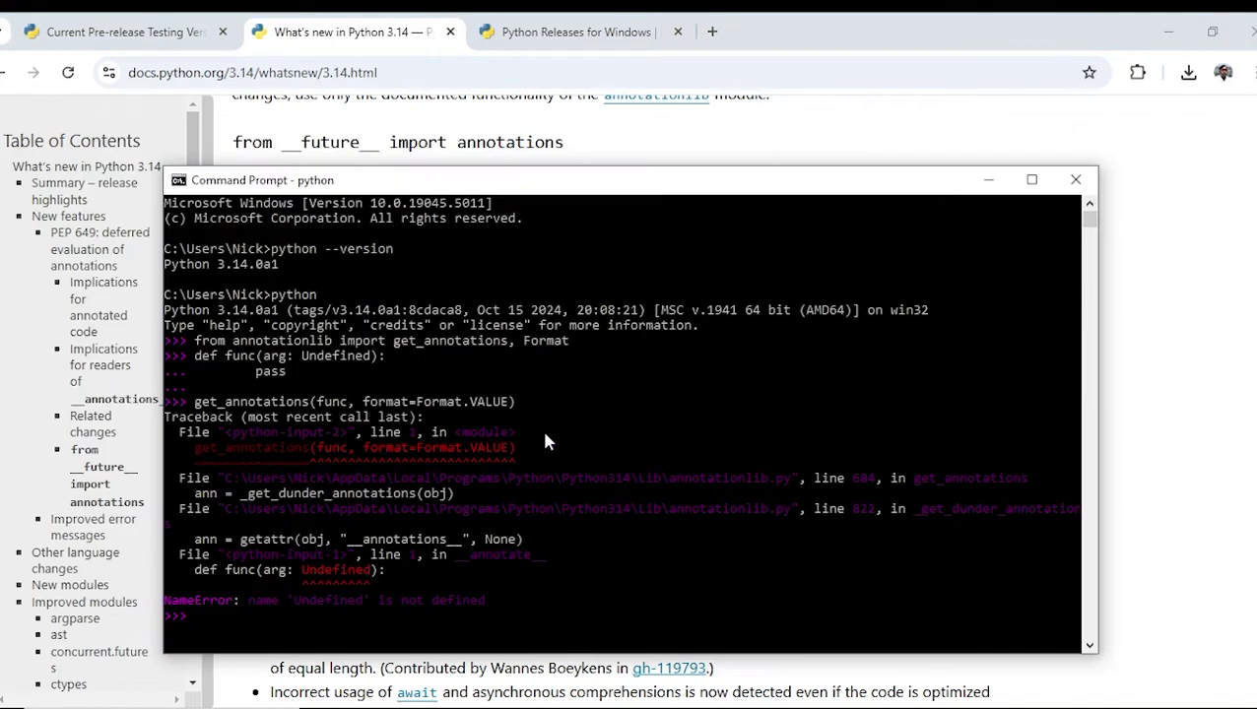
pyautogui.hotkey('ctrl', 'v')
pyautogui.press('Return')
pyautogui.press('Return')
pyautogui.press('Return')
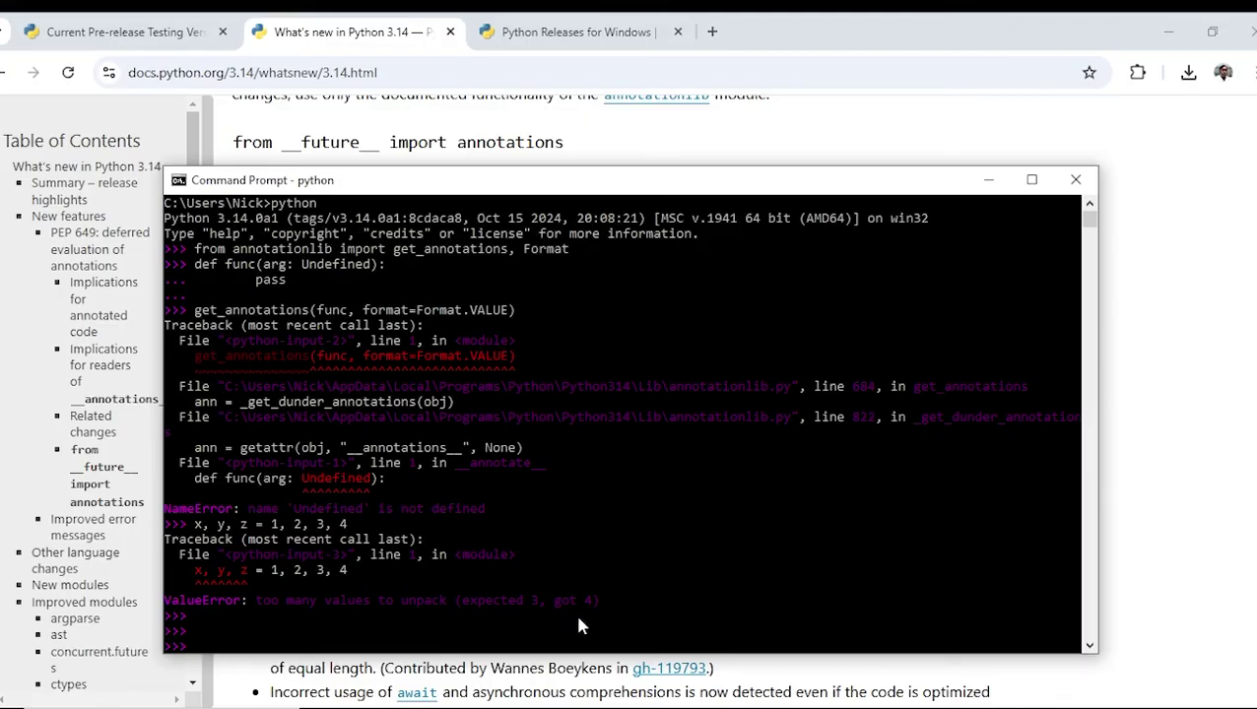
# Step: Recall the unpacking assignment, shorten it to x, y, z = 1, 2, 3 and run it
pyautogui.press('Up')
pyautogui.press('BackSpace')
pyautogui.press('BackSpace')
pyautogui.press('BackSpace')
pyautogui.press('Return')
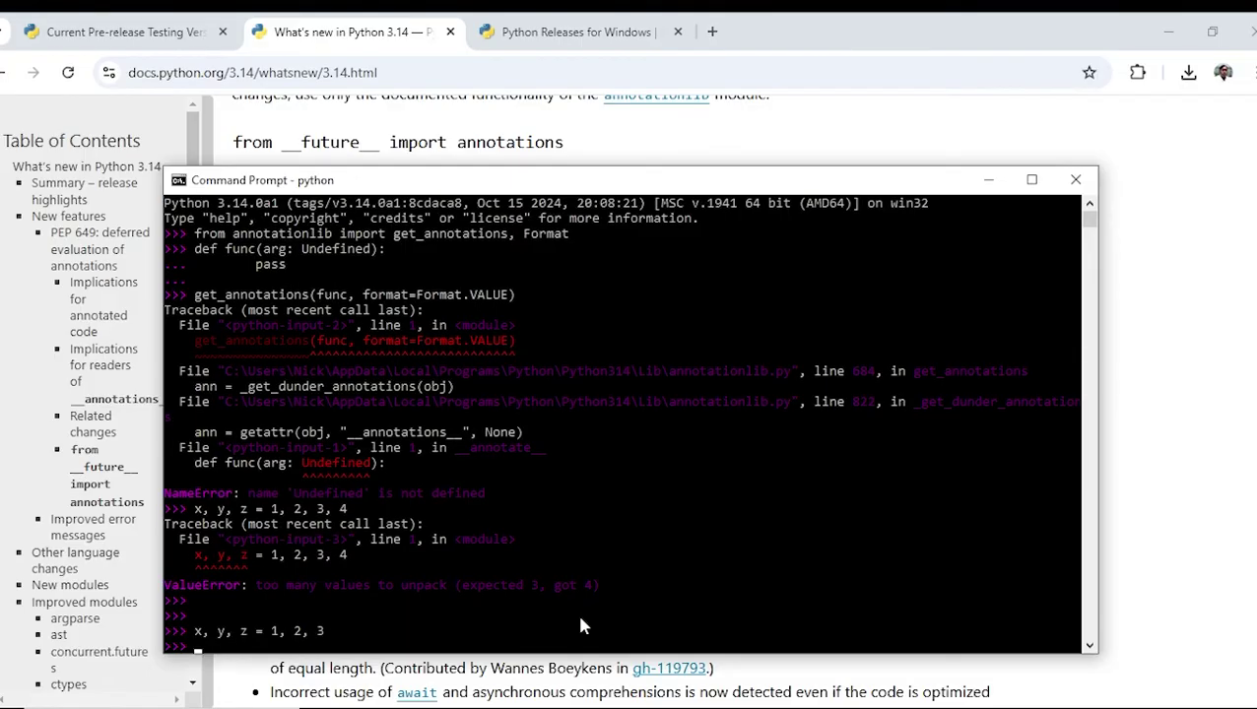
# Step: Print the value of x in the interpreter with print(x)
pyautogui.press('Return')
pyautogui.write('print')
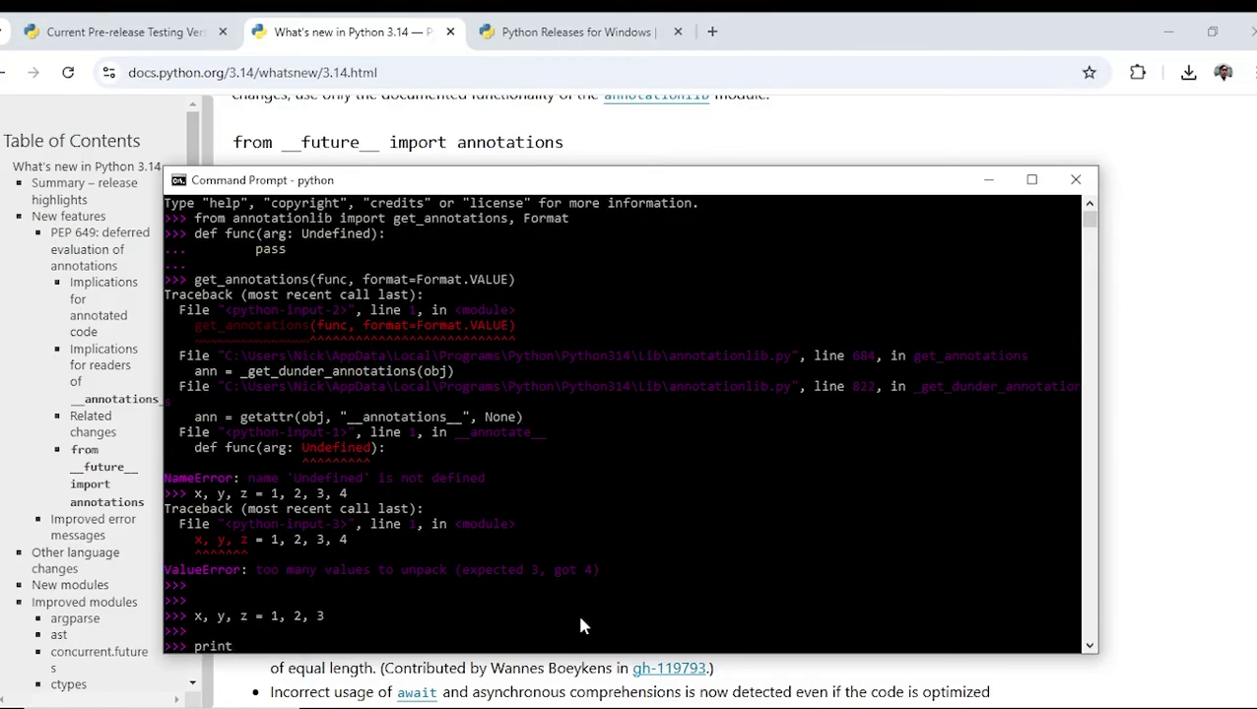
pyautogui.write('(x)')
pyautogui.press('Return')
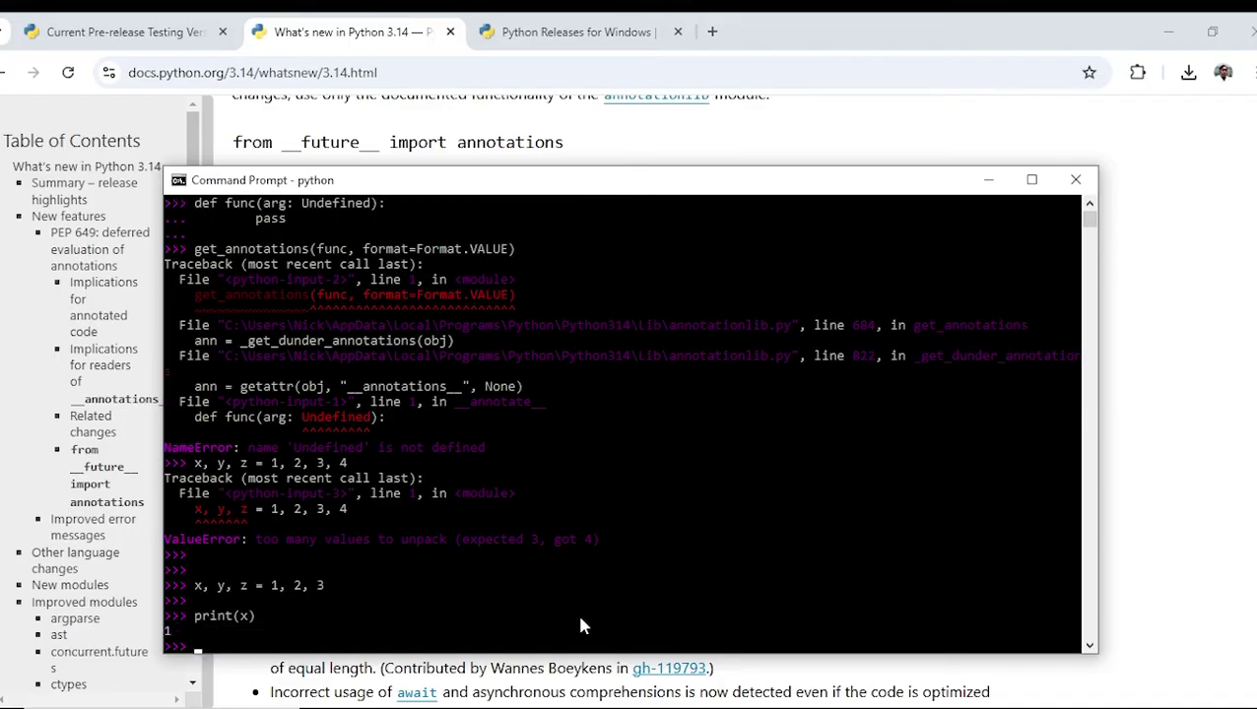
# Step: Return to the What's New in Python 3.14 page and review the sections from Other language changes through Improved modules, Optimizations and Deprecated
pyautogui.hotkey('alt', 'Tab')
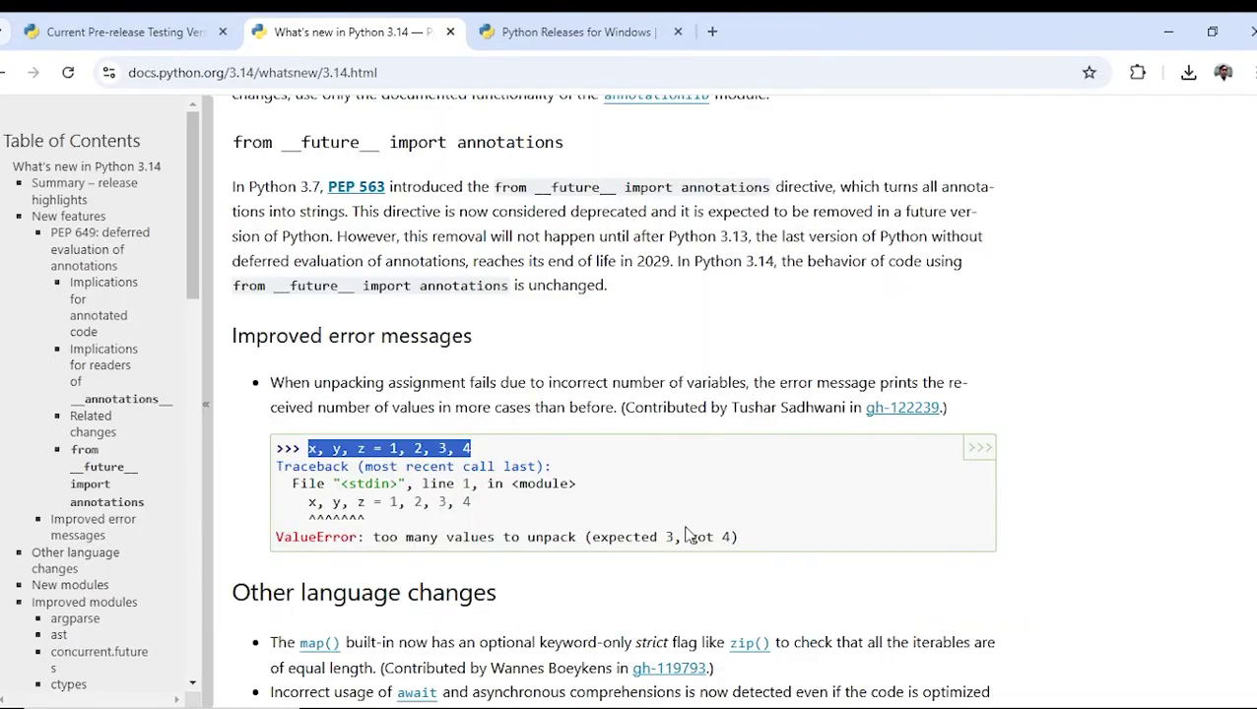
pyautogui.scroll(-4, 788, 541)
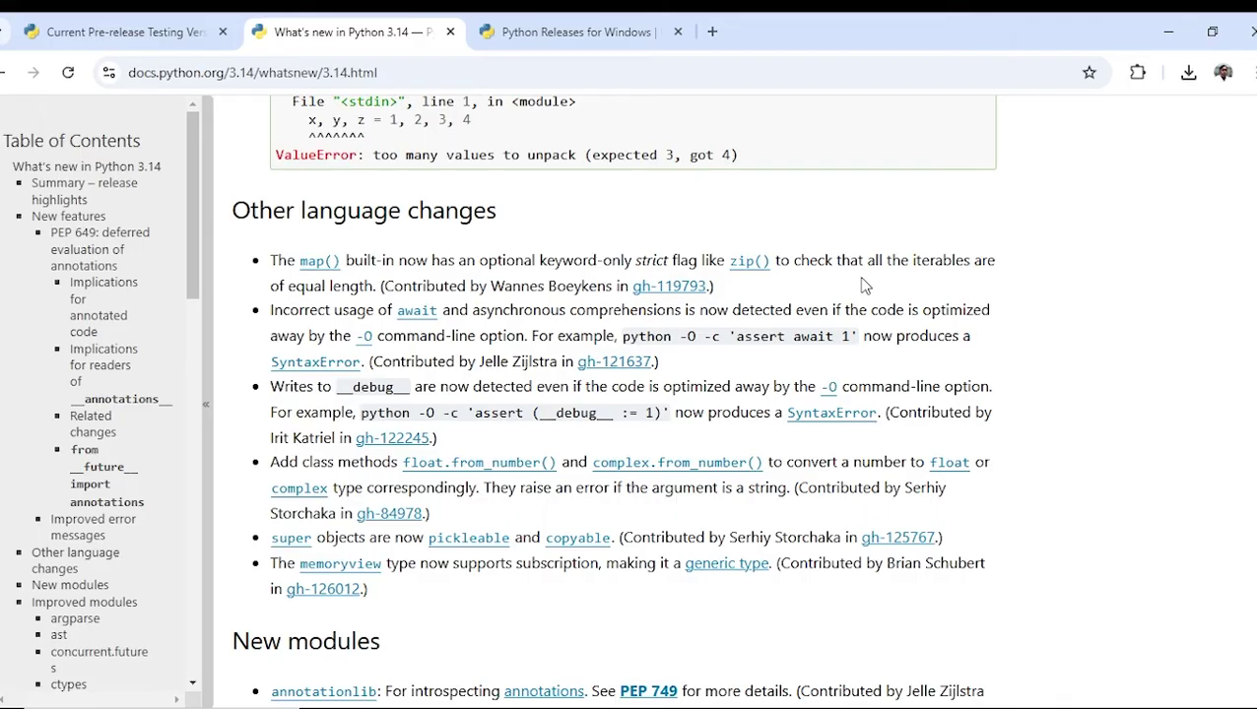
pyautogui.scroll(-4, 930, 332)
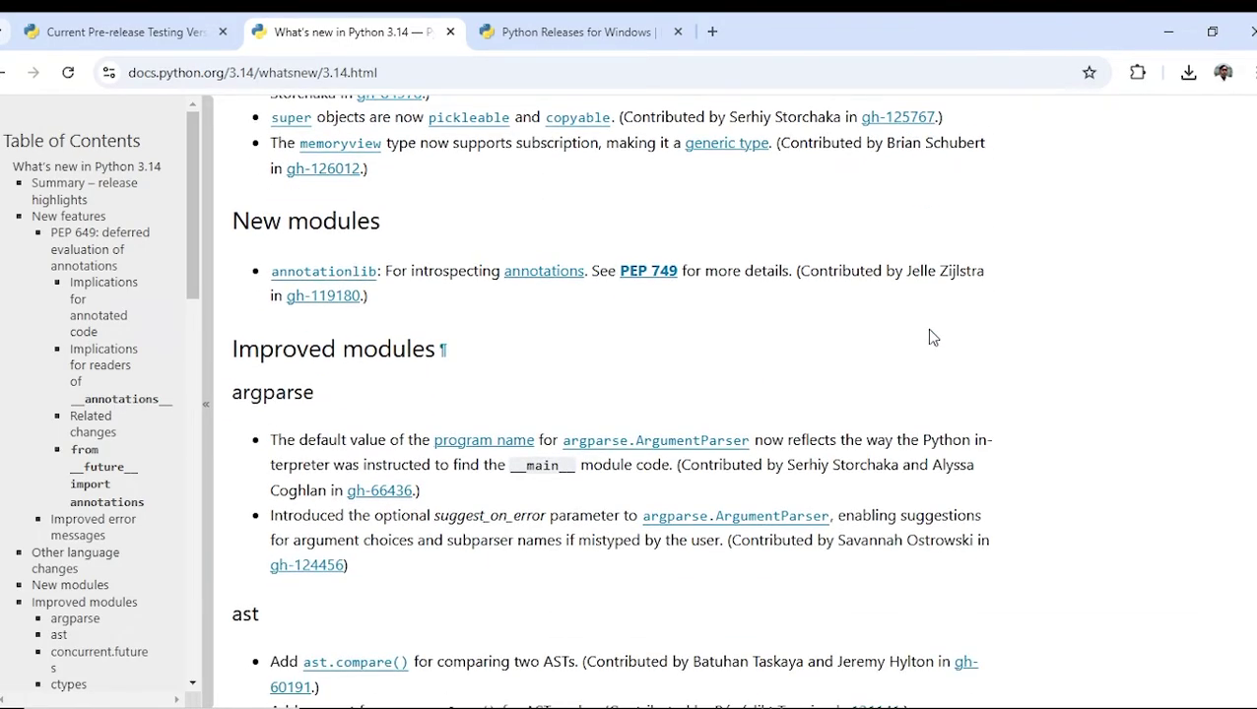
pyautogui.scroll(-3, 933, 337)
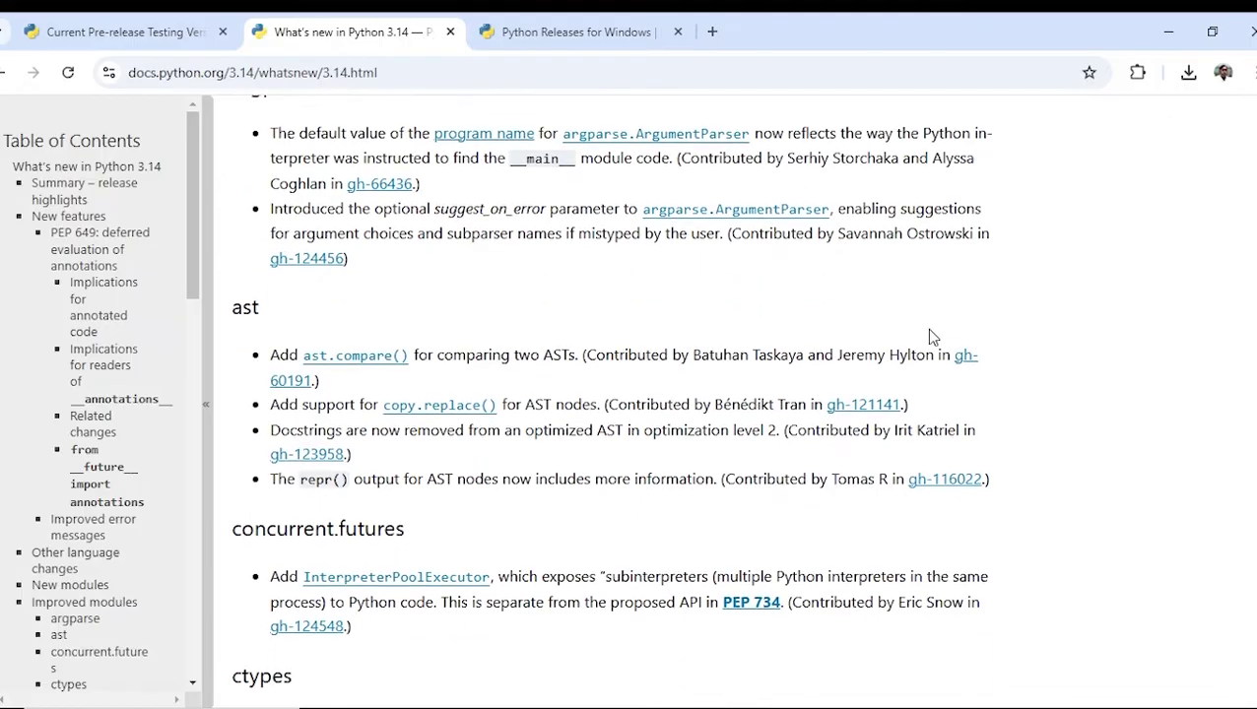
pyautogui.scroll(-8, 933, 337)
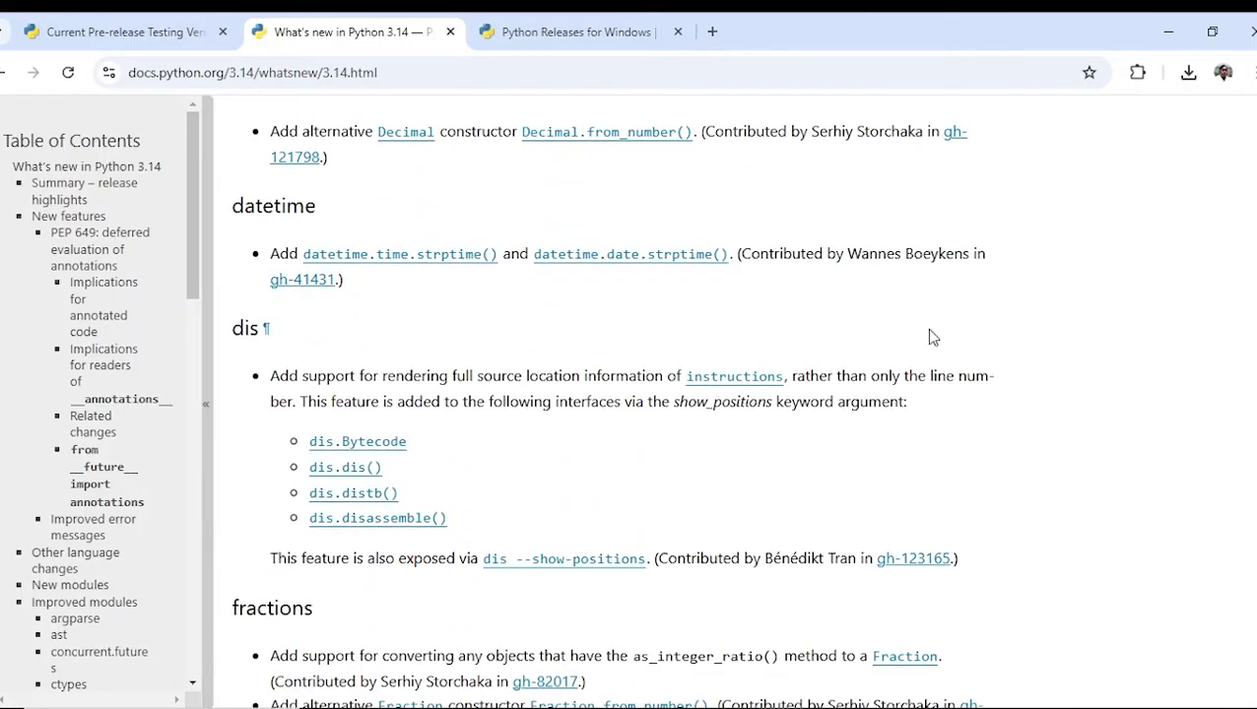
pyautogui.scroll(-8, 933, 337)
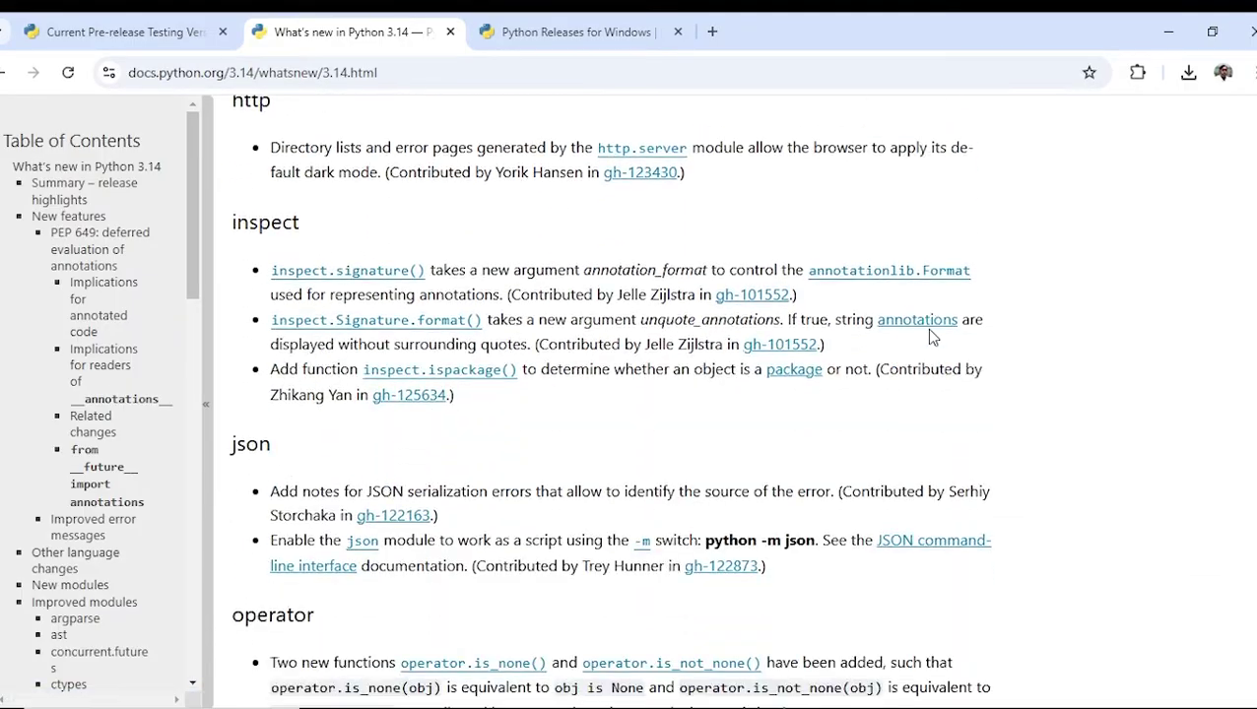
pyautogui.scroll(-4, 929, 335)
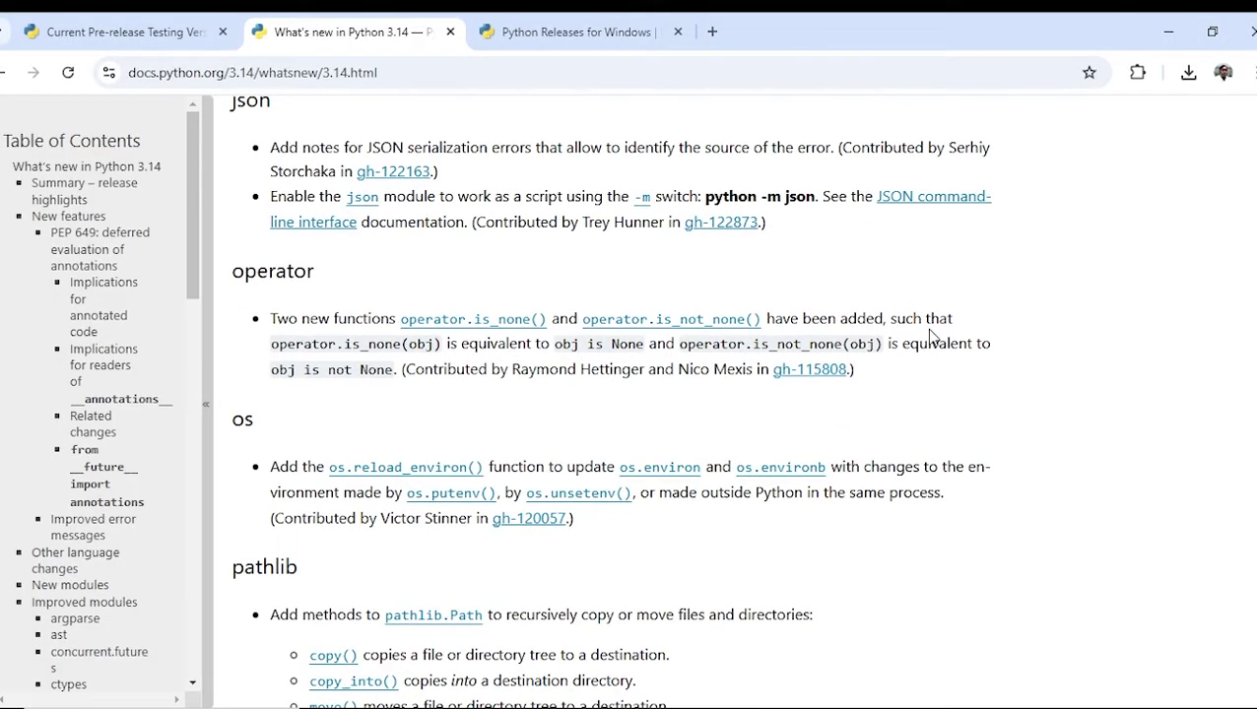
pyautogui.scroll(-8, 929, 335)
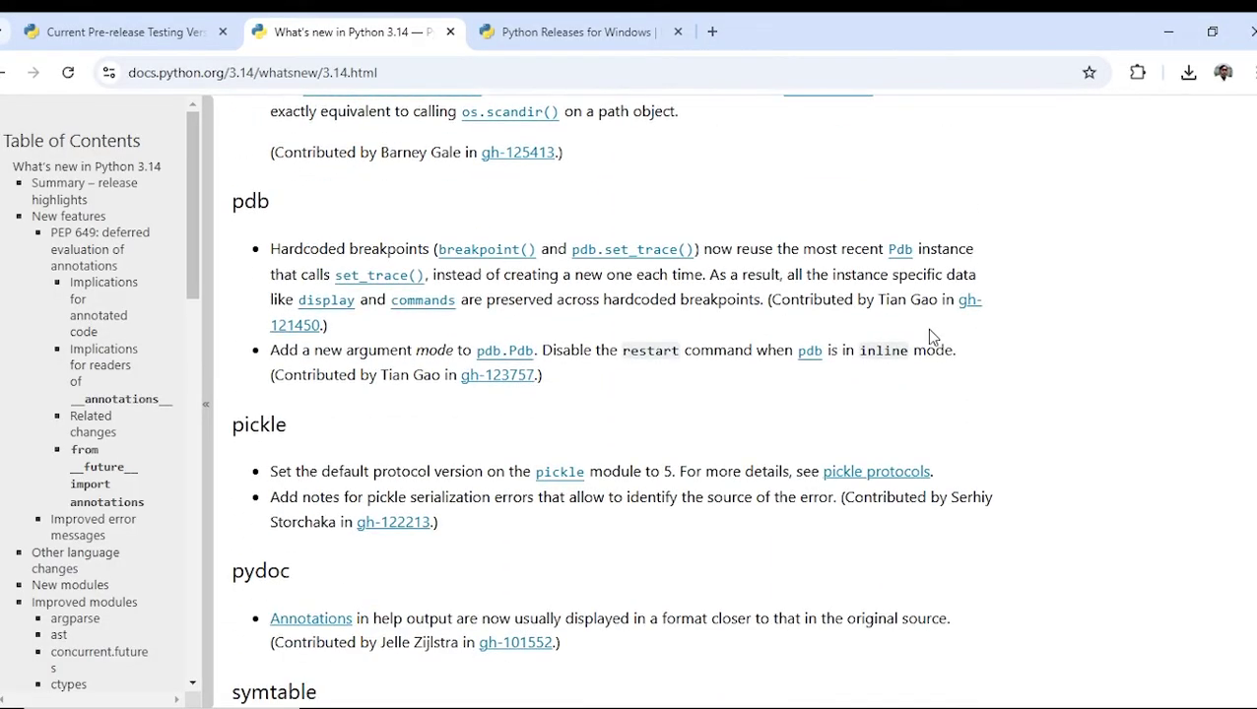
pyautogui.scroll(-2, 929, 336)
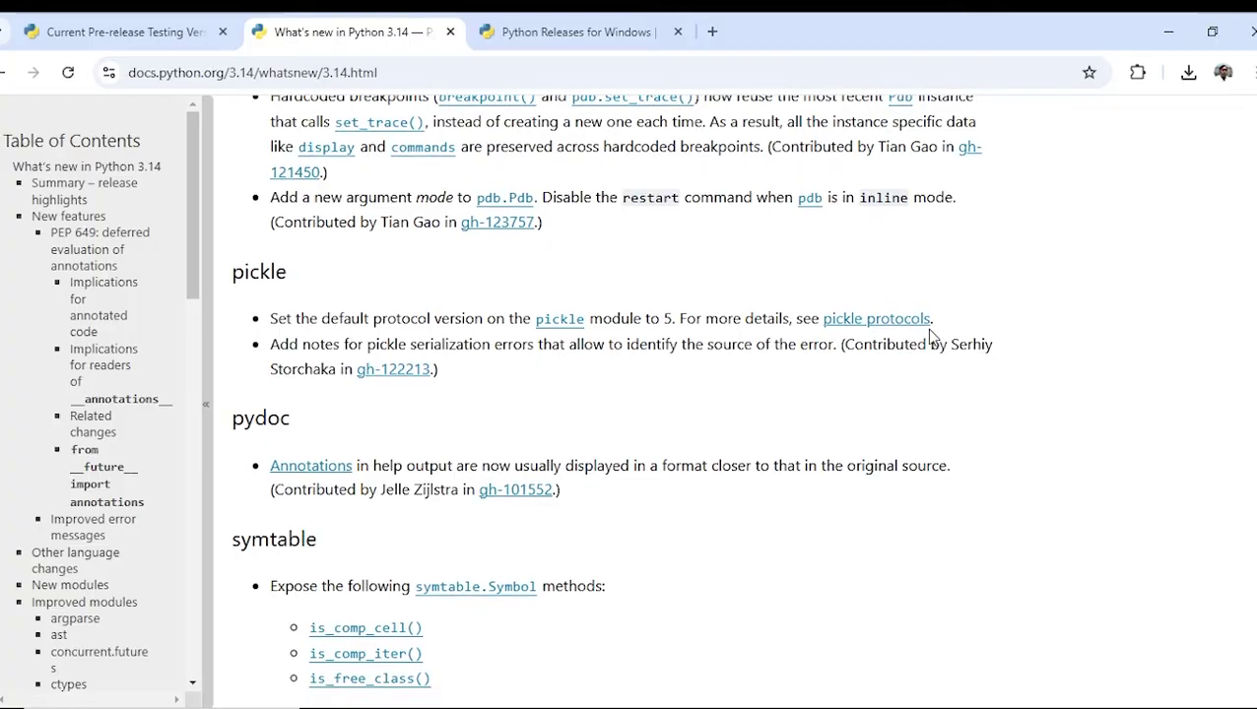
pyautogui.scroll(-2, 931, 336)
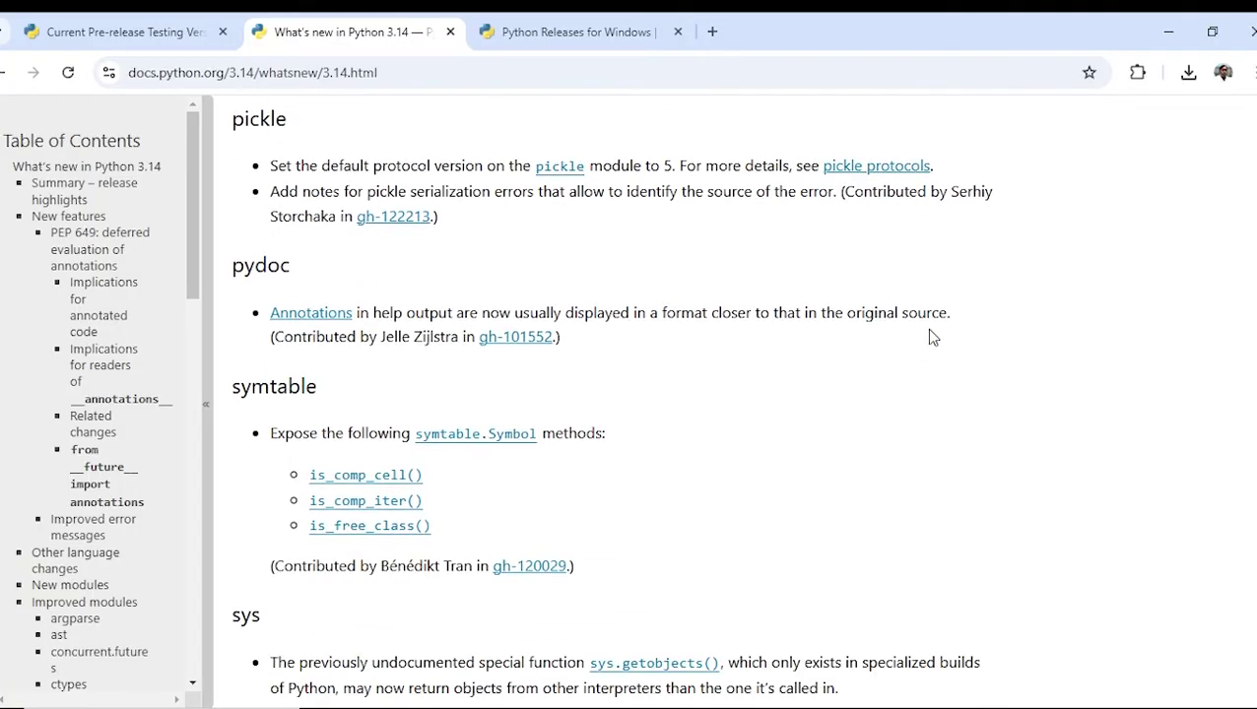
pyautogui.scroll(-5, 929, 336)
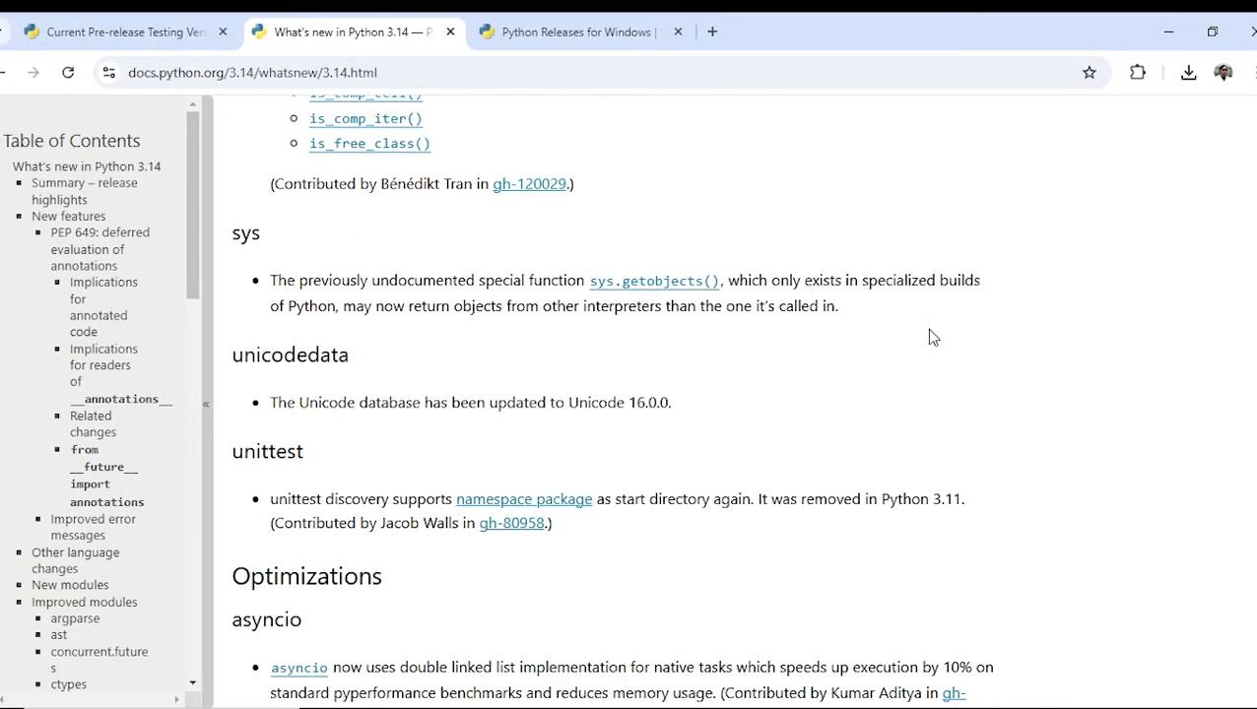
pyautogui.scroll(-4, 932, 337)
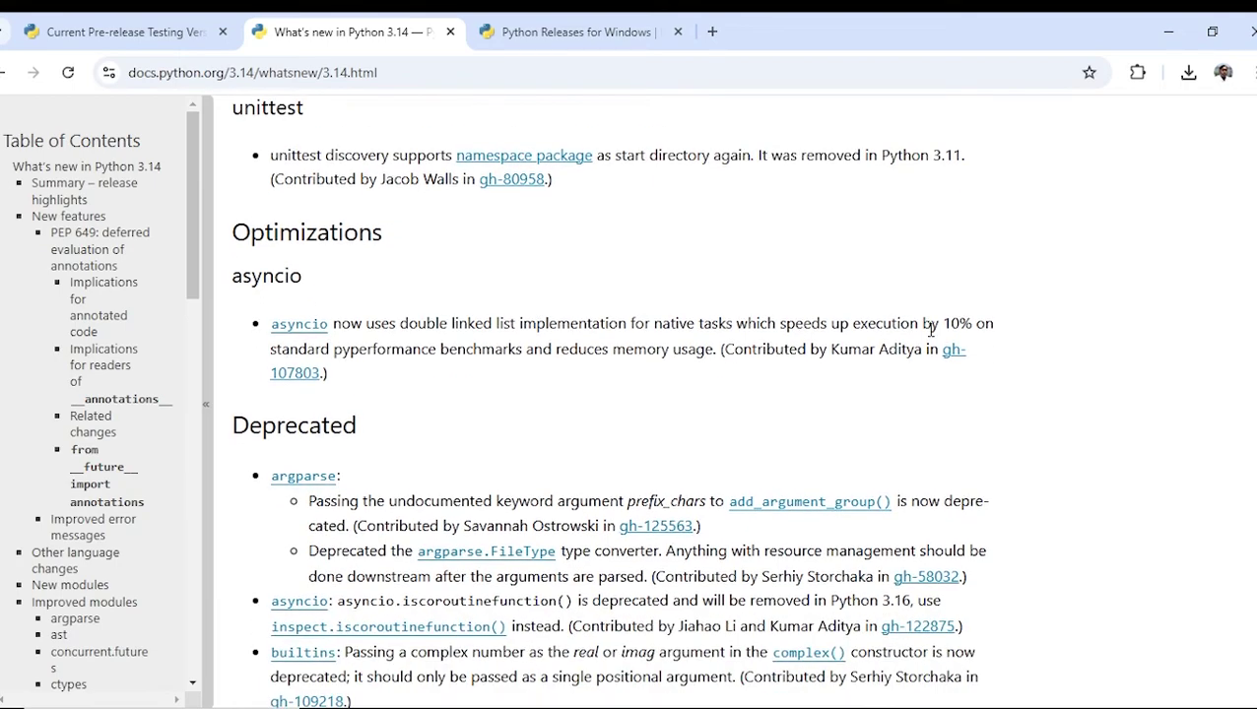
# Step: Review the Deprecated entries, the pending removals in Python 3.15 and future versions, and the Removed section's argparse, ast and asyncio entries
pyautogui.scroll(-3, 931, 331)
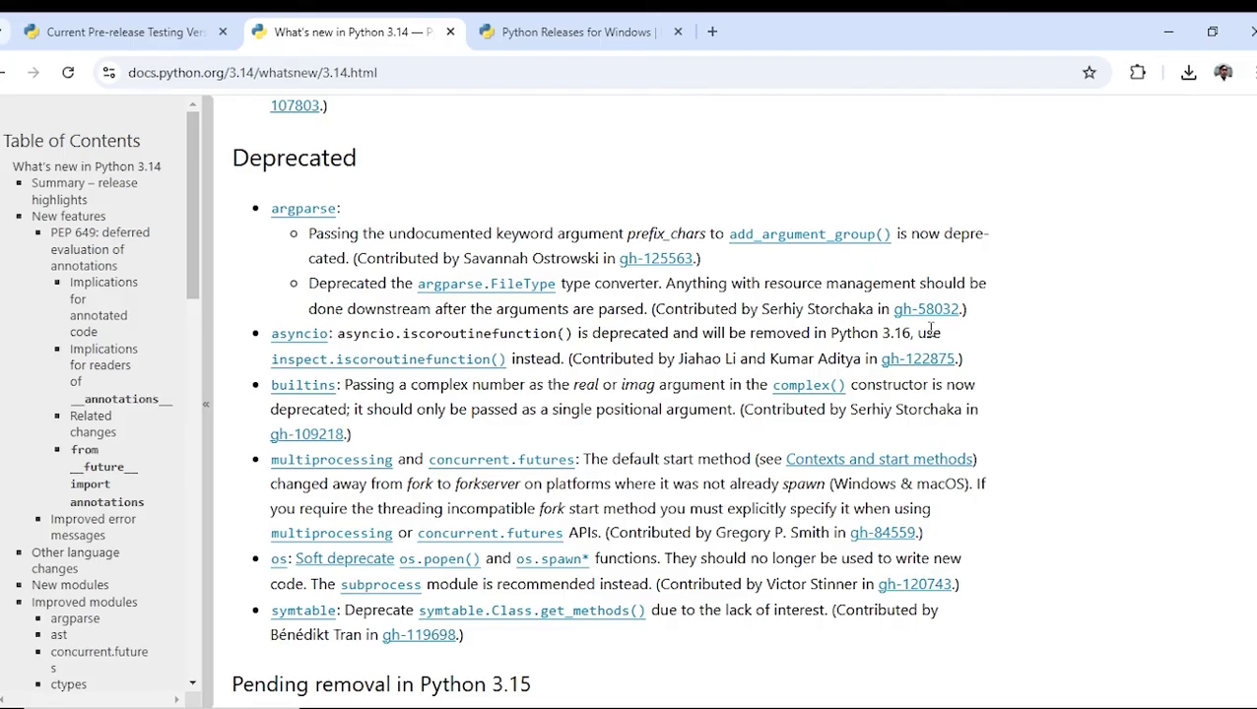
pyautogui.scroll(-3, 931, 331)
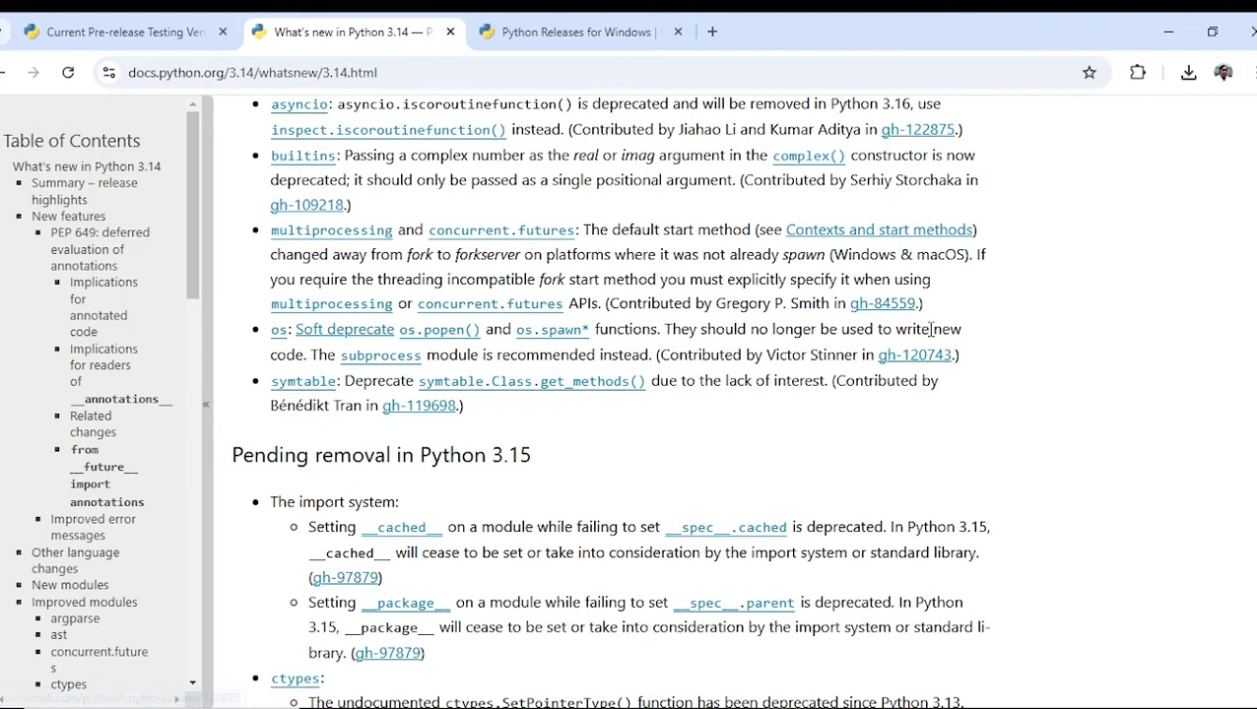
pyautogui.scroll(-1, 932, 337)
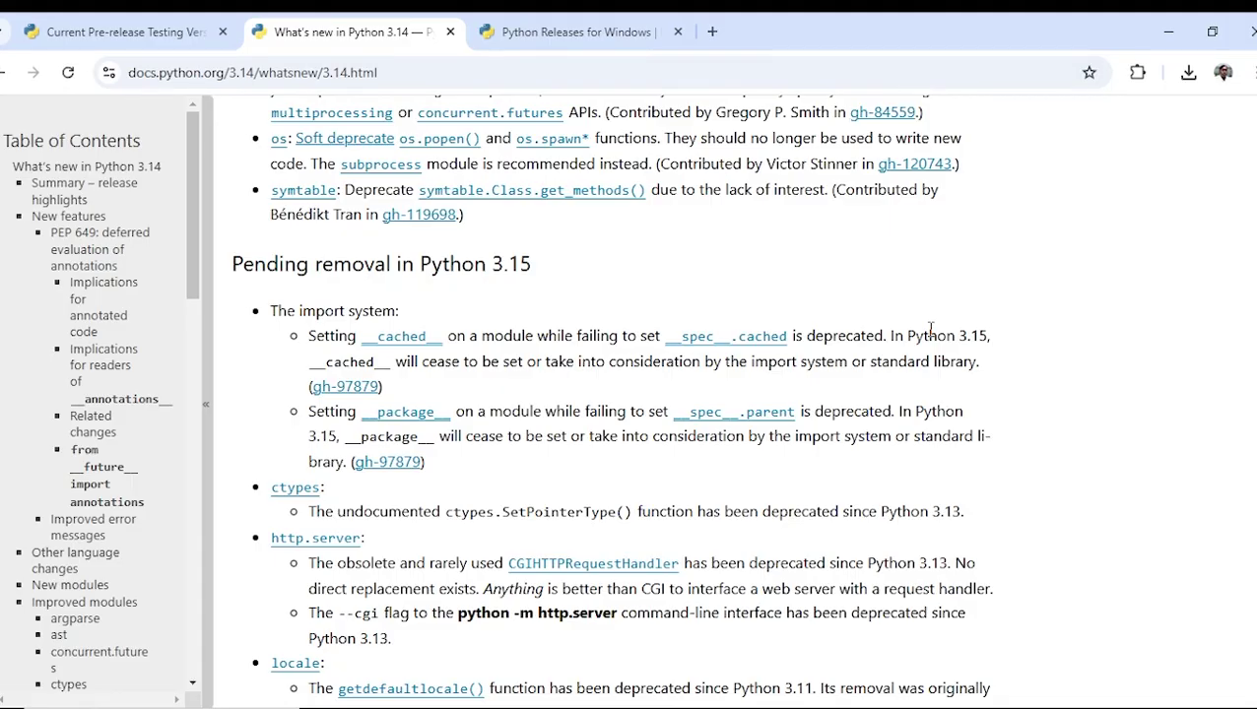
pyautogui.scroll(-6, 930, 330)
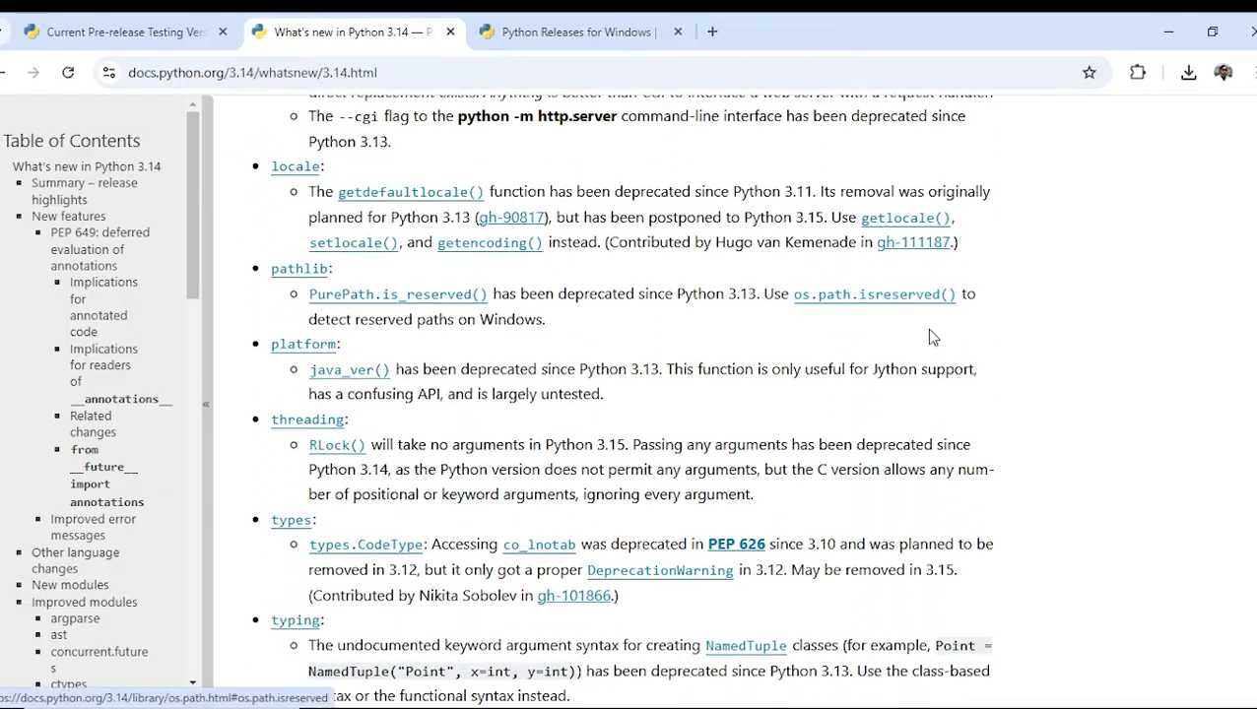
pyautogui.scroll(-7, 930, 330)
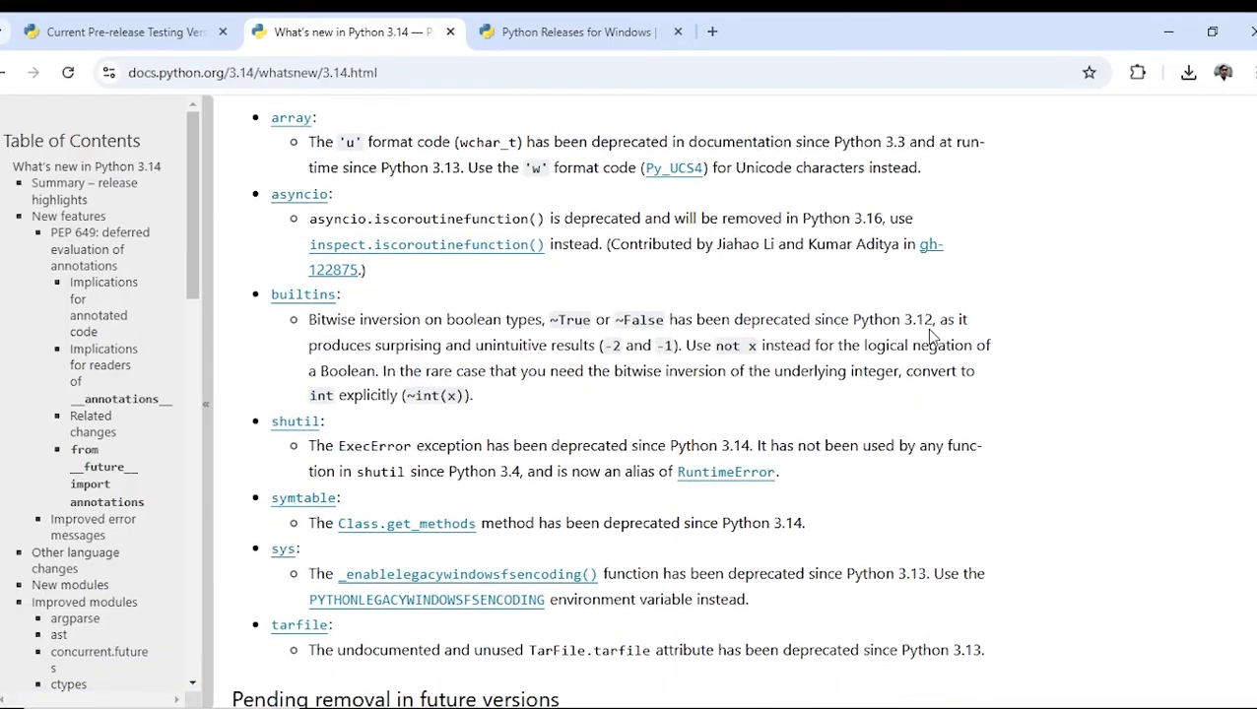
pyautogui.scroll(-13, 930, 336)
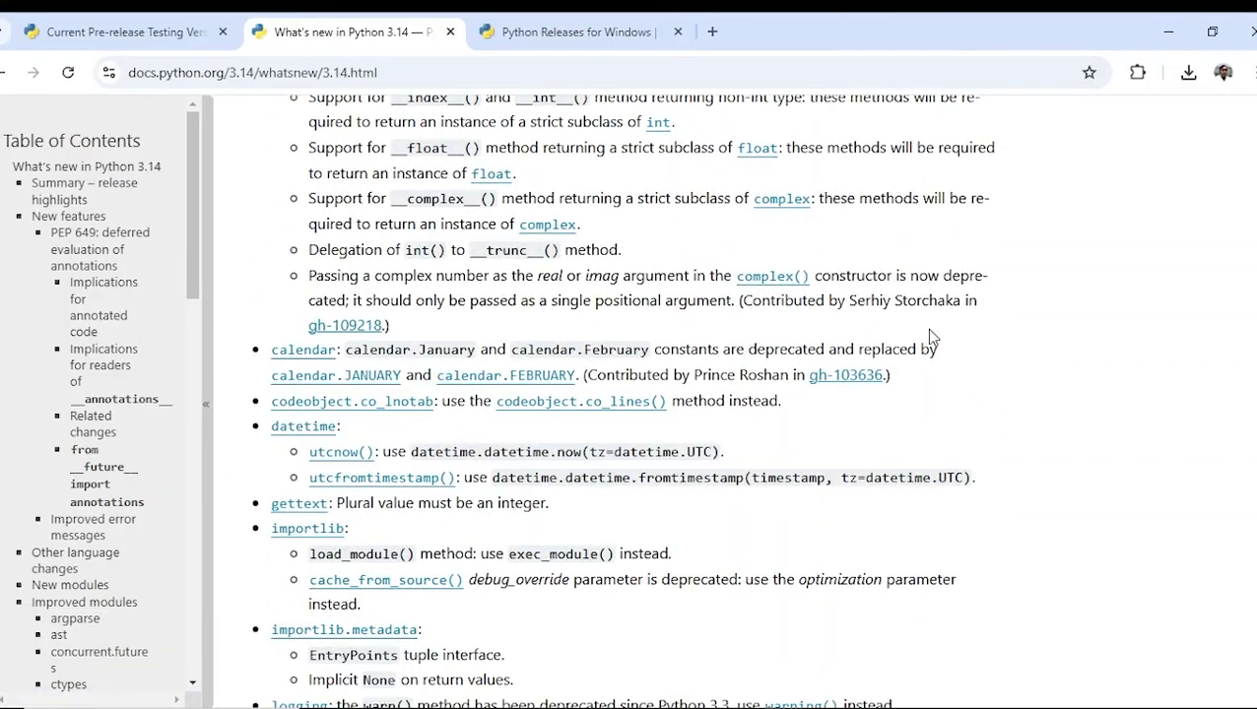
pyautogui.scroll(-11, 929, 330)
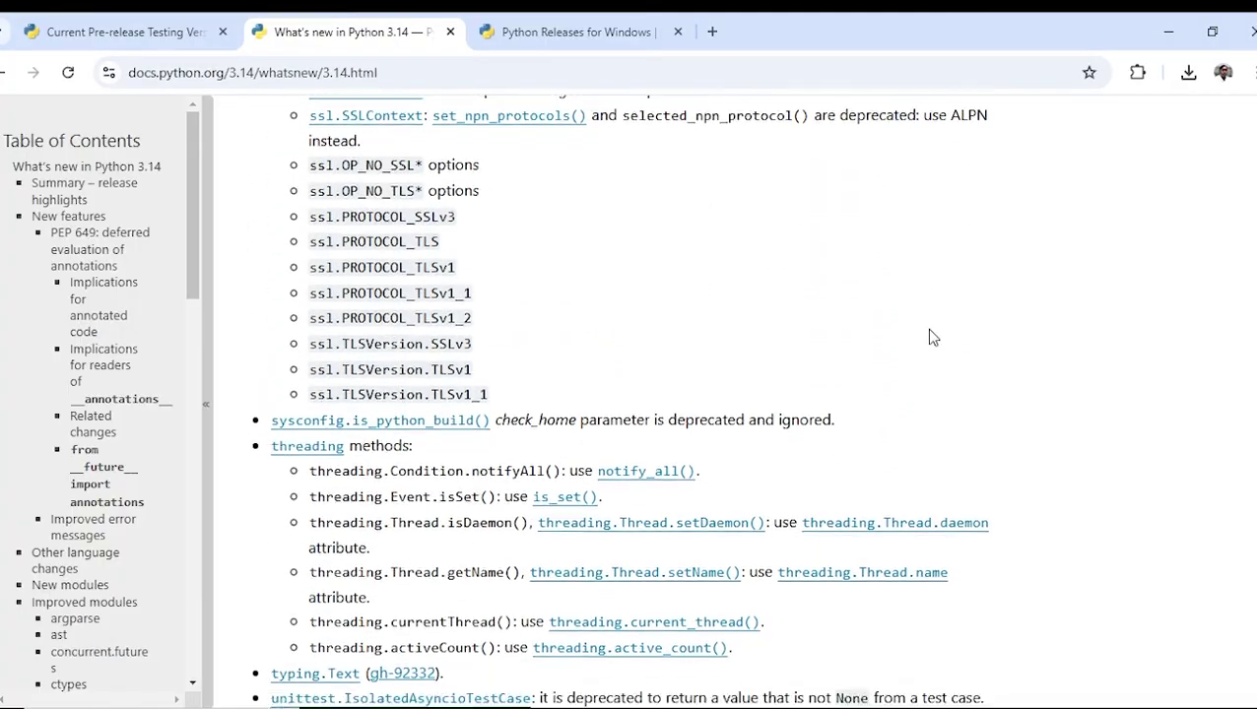
pyautogui.scroll(-1, 932, 337)
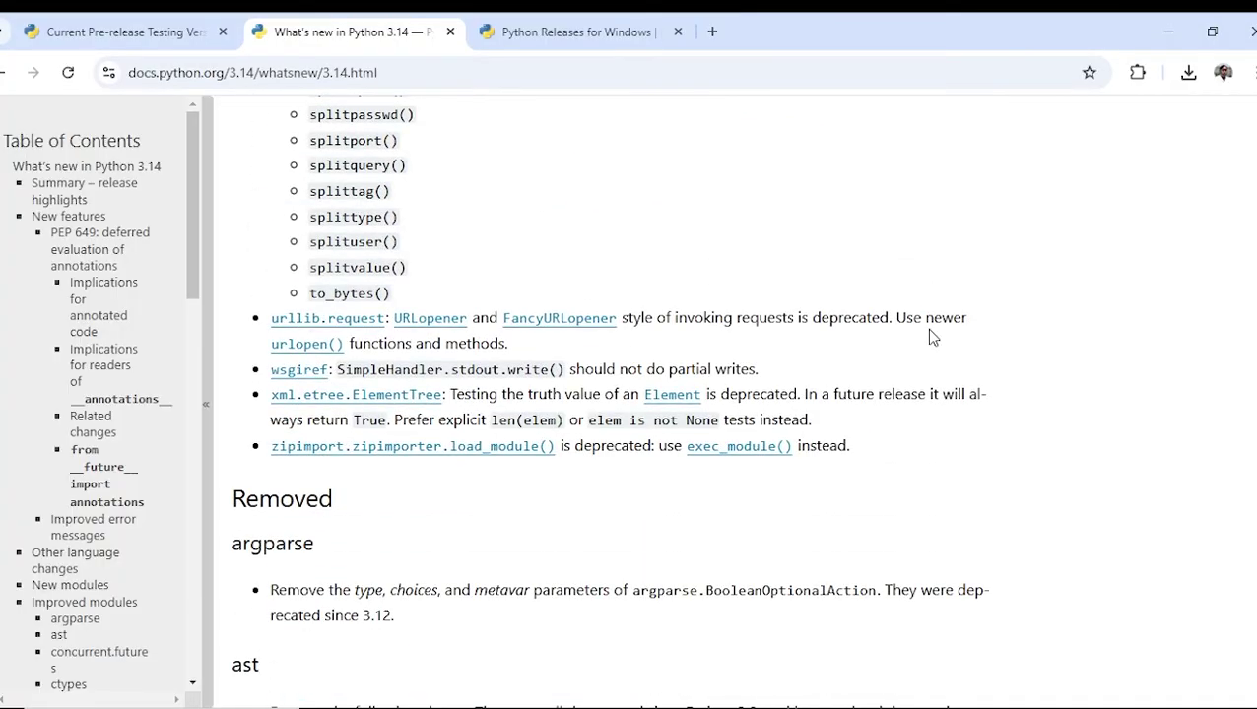
pyautogui.scroll(-5, 932, 337)
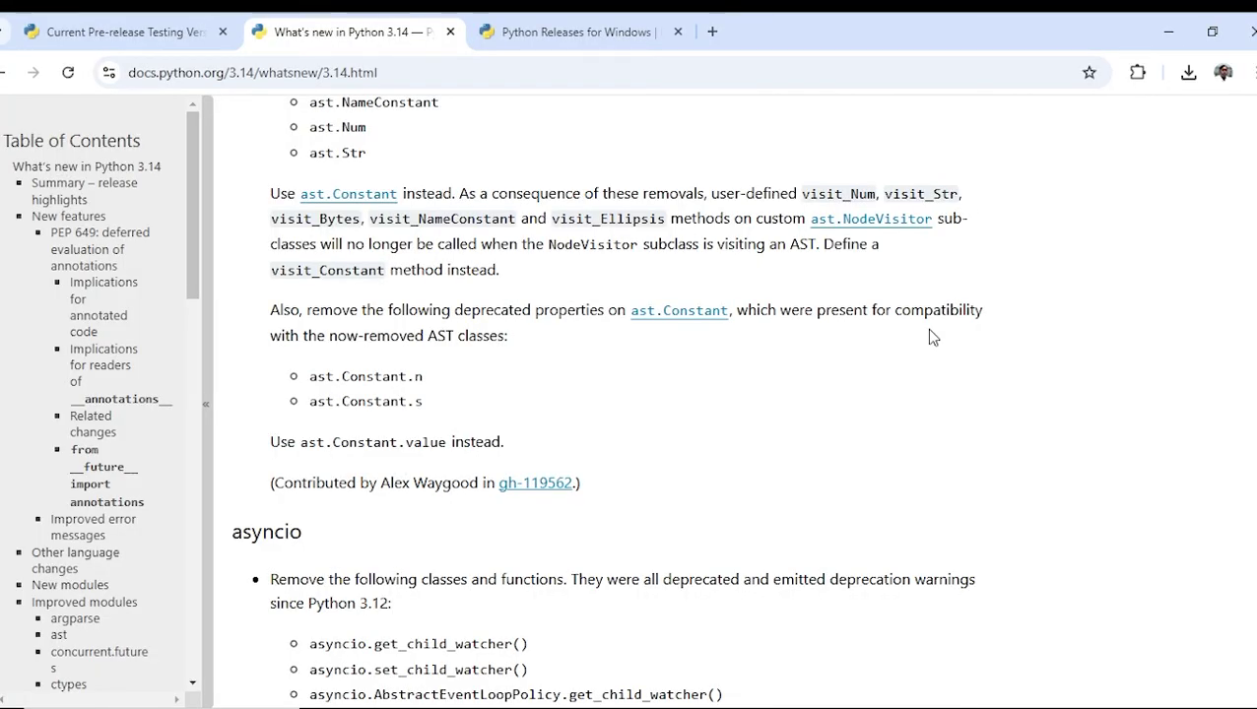
pyautogui.scroll(-8, 932, 337)
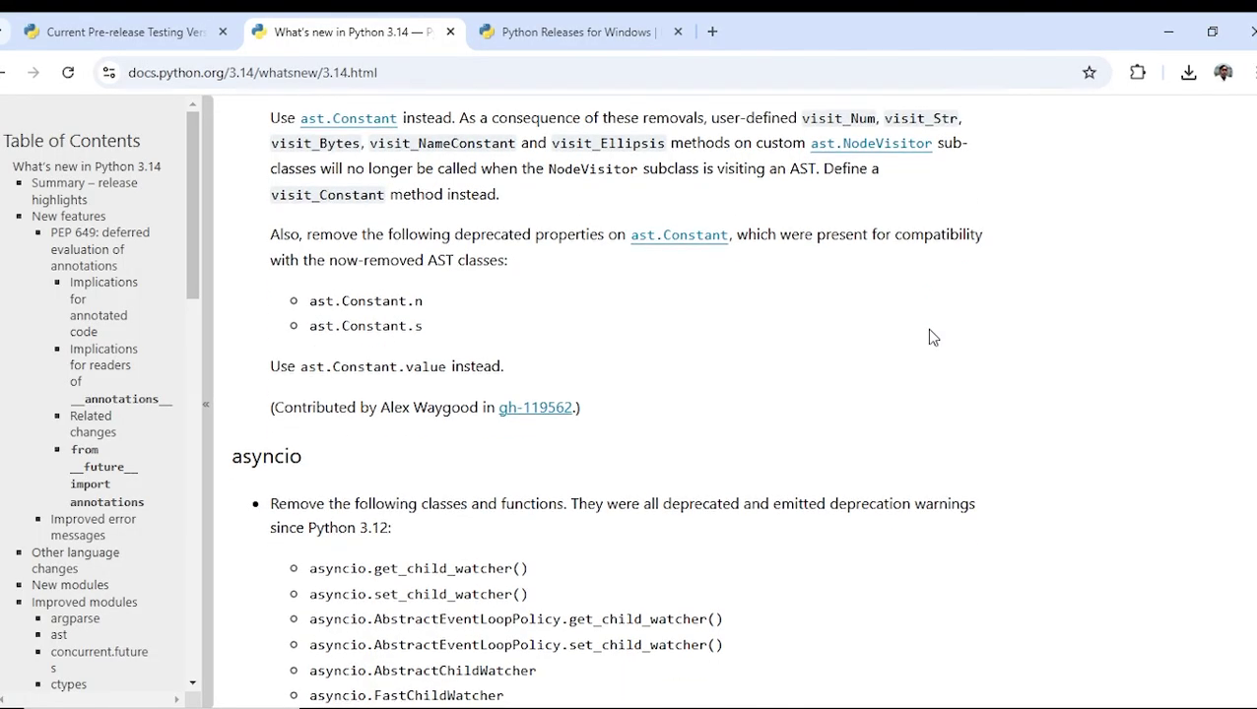